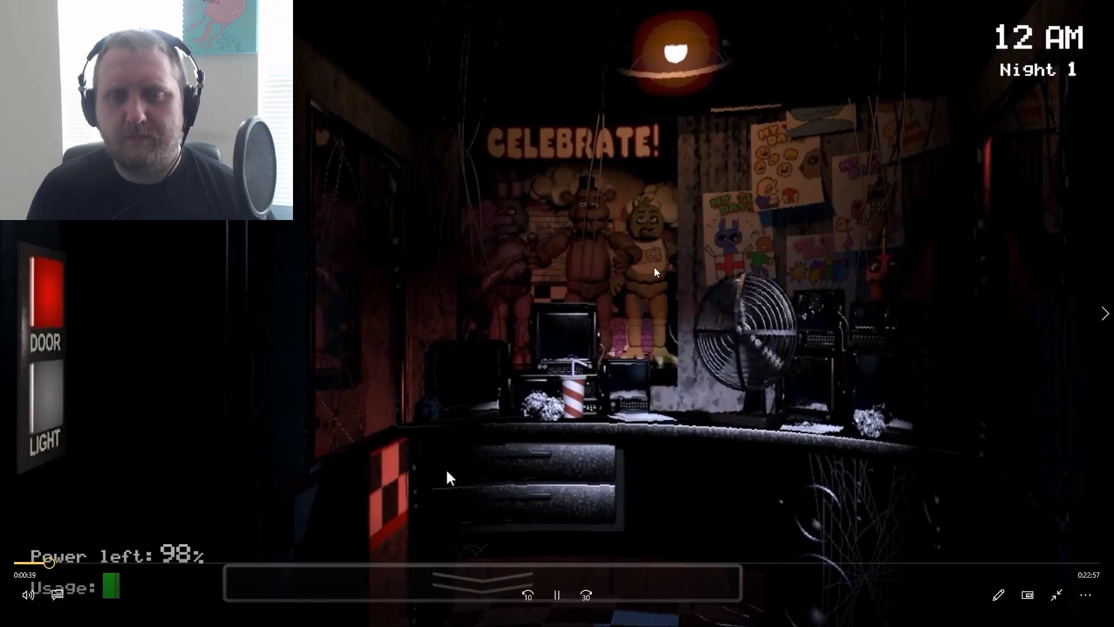
Pause the gameplay, then shut and immediately reopen the right office door.
{"action": "left_click", "coordinate": [744, 447]}
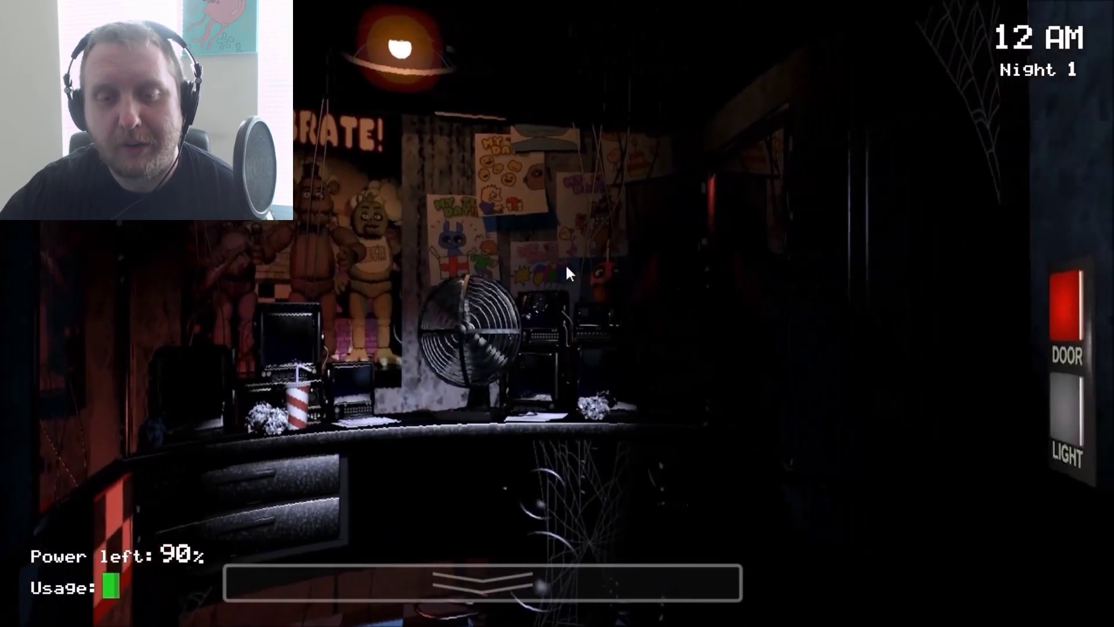
{"action": "left_click", "coordinate": [1059, 317]}
{"action": "left_click", "coordinate": [1059, 316]}
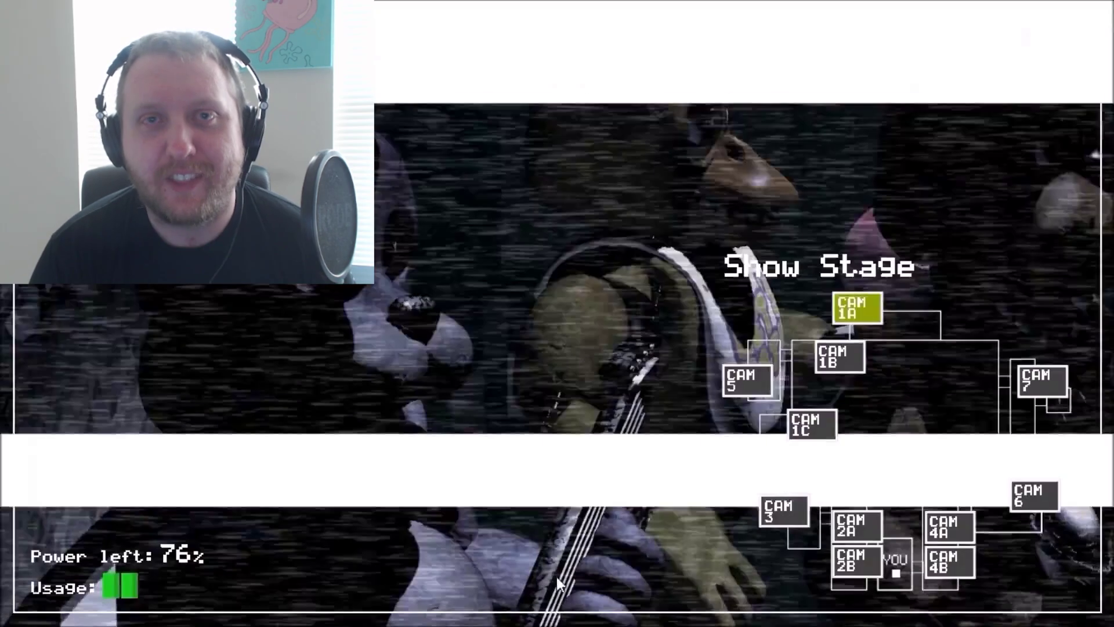
{"action": "mouse_move", "coordinate": [483, 583]}
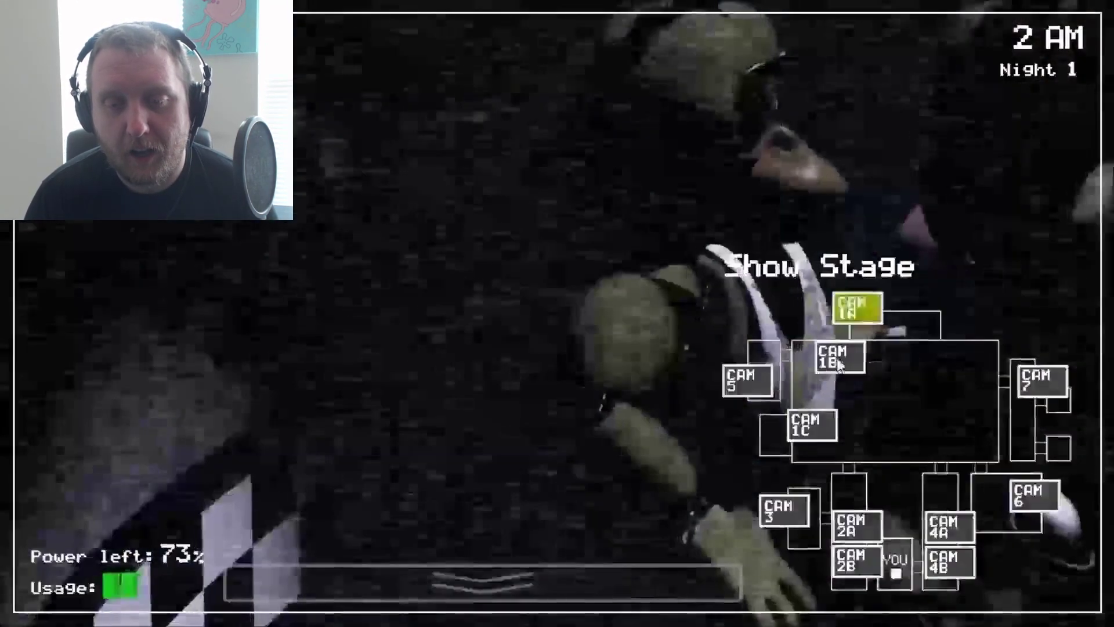
Check the Dining Area, Backstage, Pirate Cove, Supply Closet, West Hall and W. Hall Corner cameras.
{"action": "left_click", "coordinate": [836, 362]}
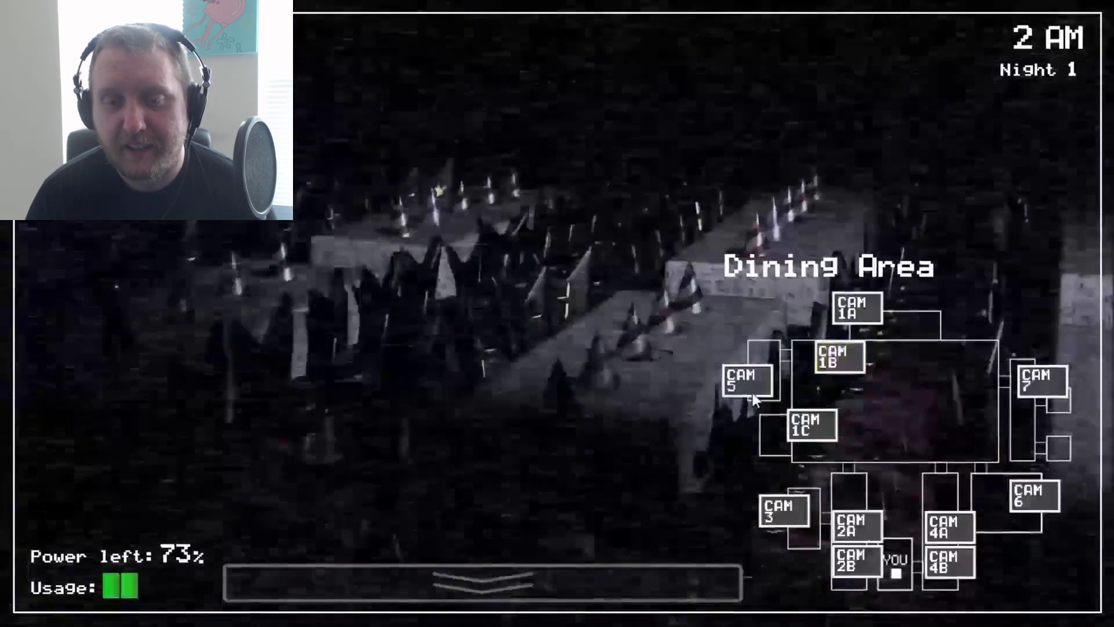
{"action": "left_click", "coordinate": [751, 392]}
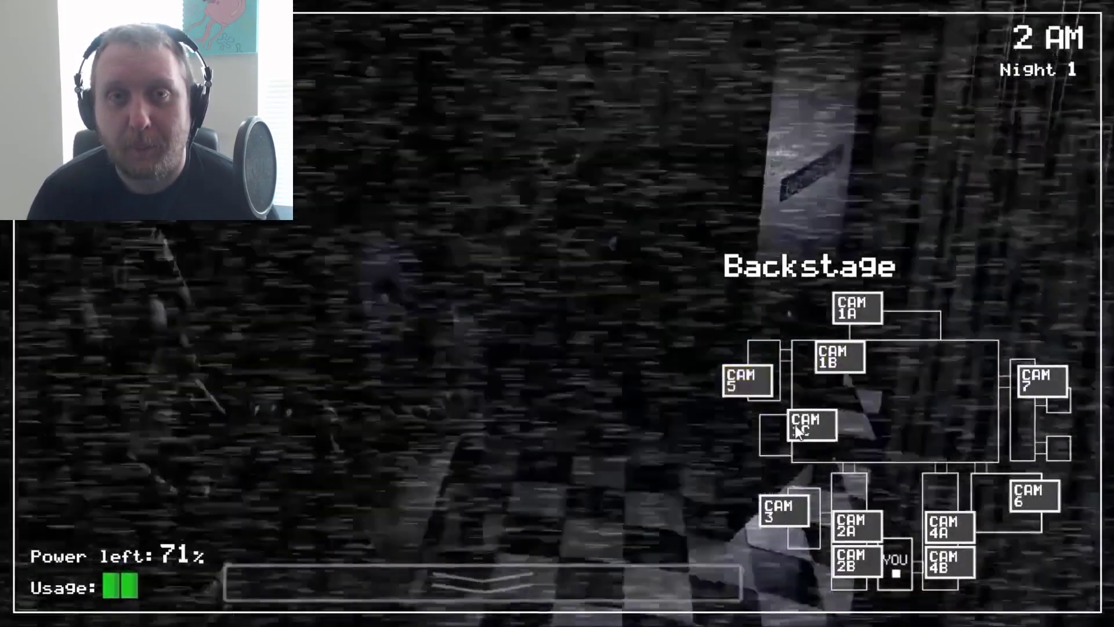
{"action": "left_click", "coordinate": [794, 426]}
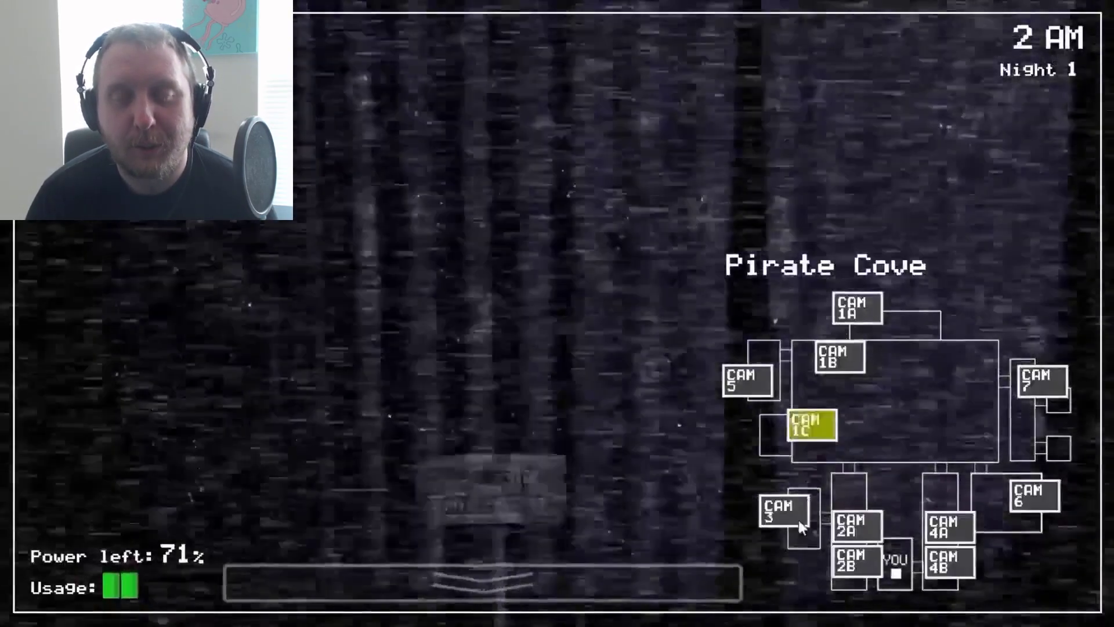
{"action": "left_click", "coordinate": [791, 520]}
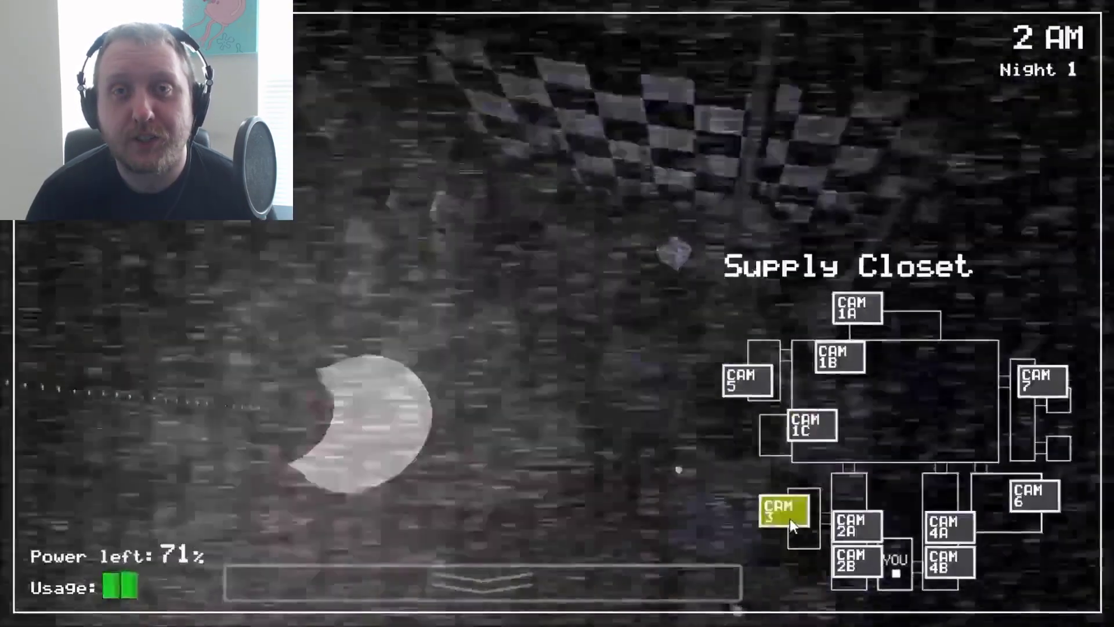
{"action": "left_click", "coordinate": [851, 527]}
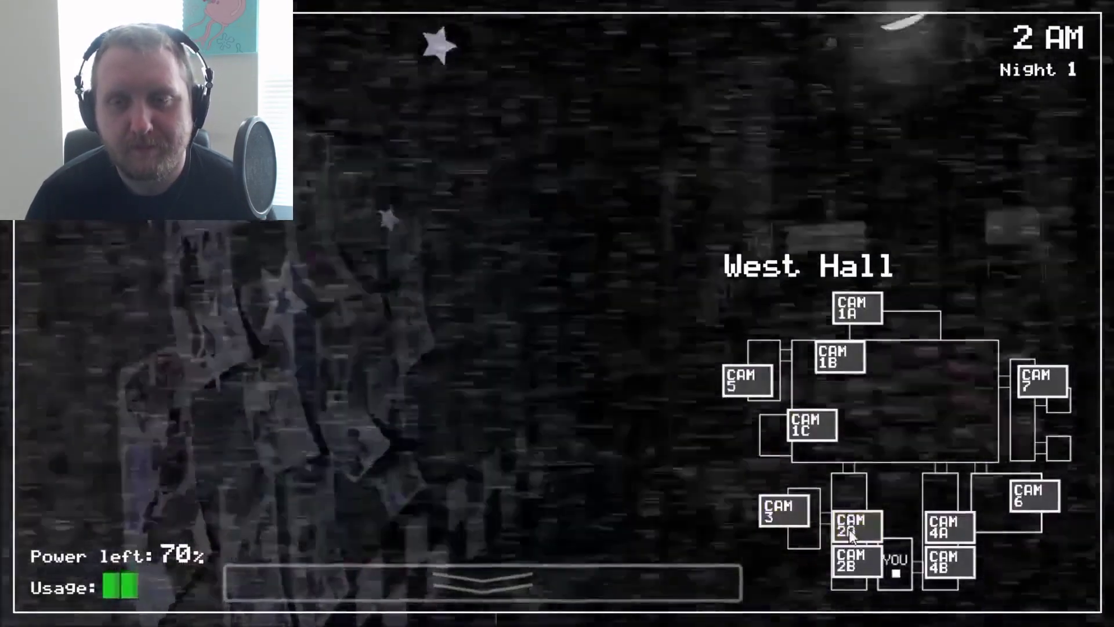
{"action": "left_click", "coordinate": [851, 562]}
Re-sweep Backstage, Pirate Cove, Dining Area, Show Stage, West Hall and W. Hall Corner cameras.
{"action": "left_click", "coordinate": [754, 390]}
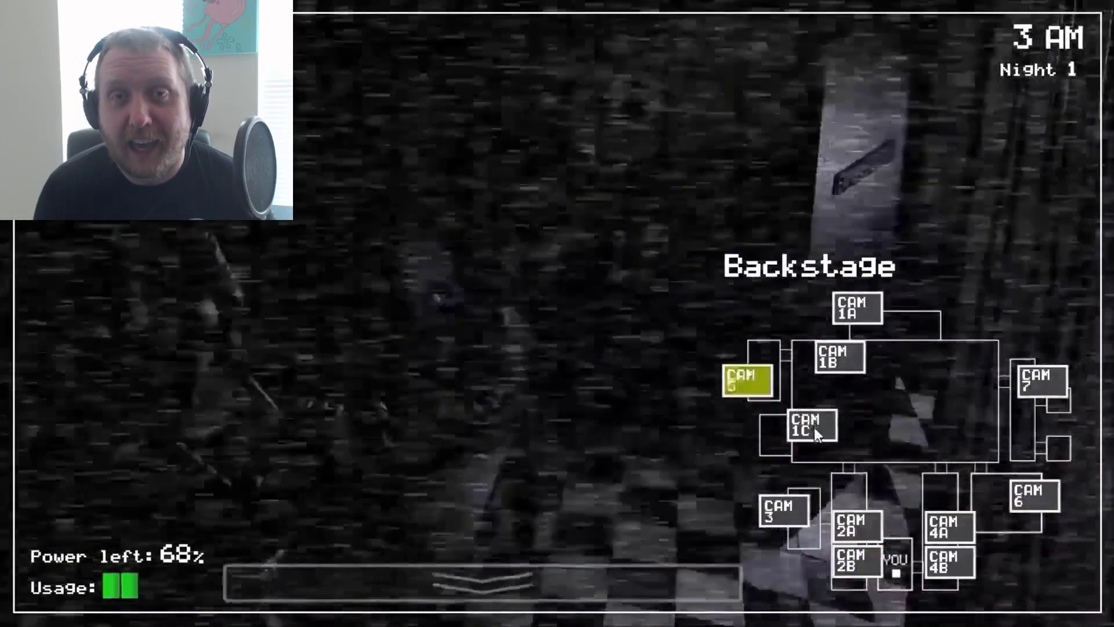
{"action": "left_click", "coordinate": [813, 425]}
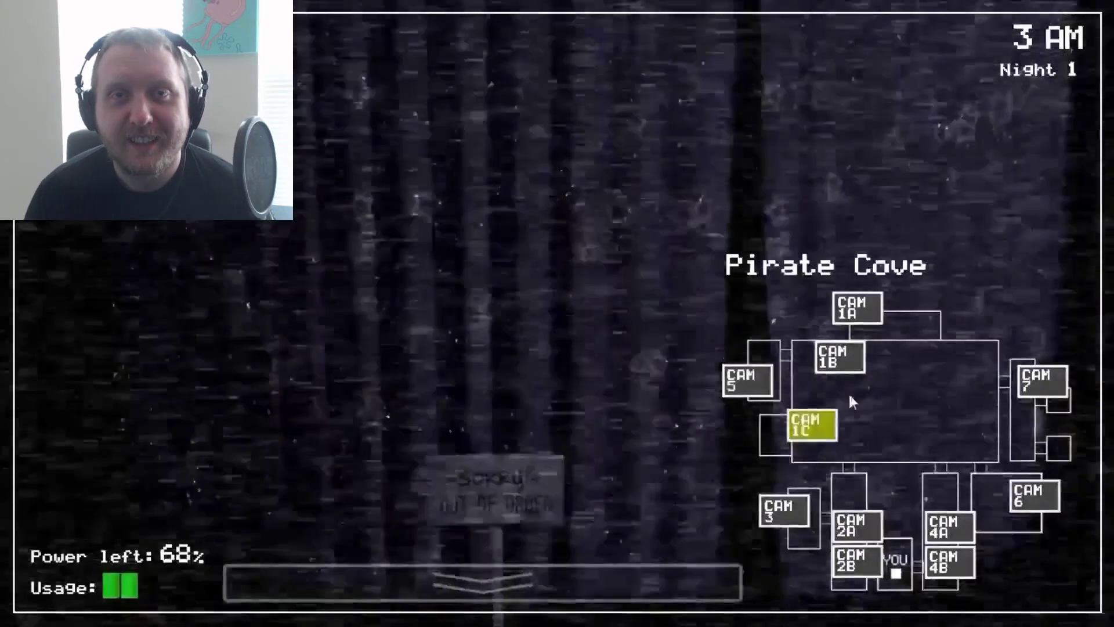
{"action": "left_click", "coordinate": [842, 357]}
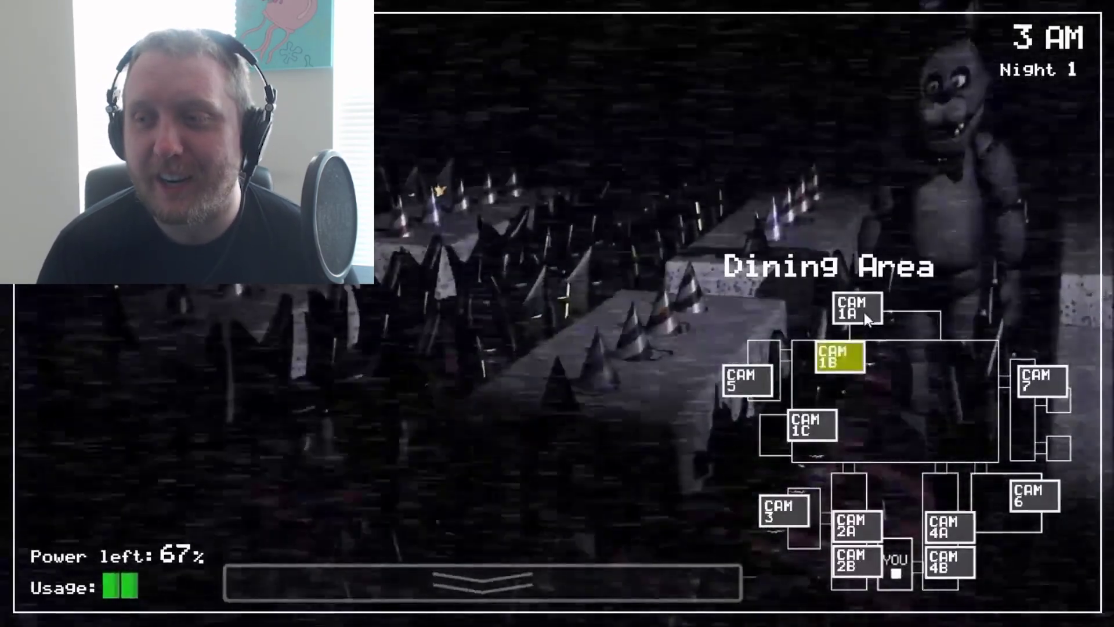
{"action": "left_click", "coordinate": [862, 313]}
{"action": "left_click", "coordinate": [836, 358]}
{"action": "left_click", "coordinate": [756, 386]}
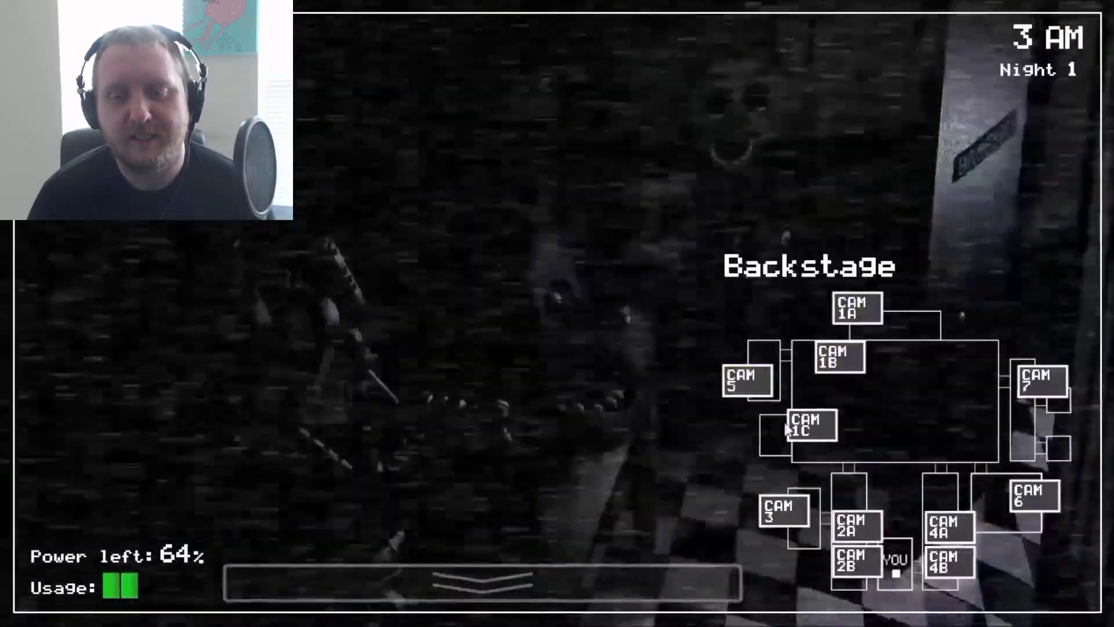
{"action": "left_click", "coordinate": [792, 431]}
{"action": "left_click", "coordinate": [853, 527]}
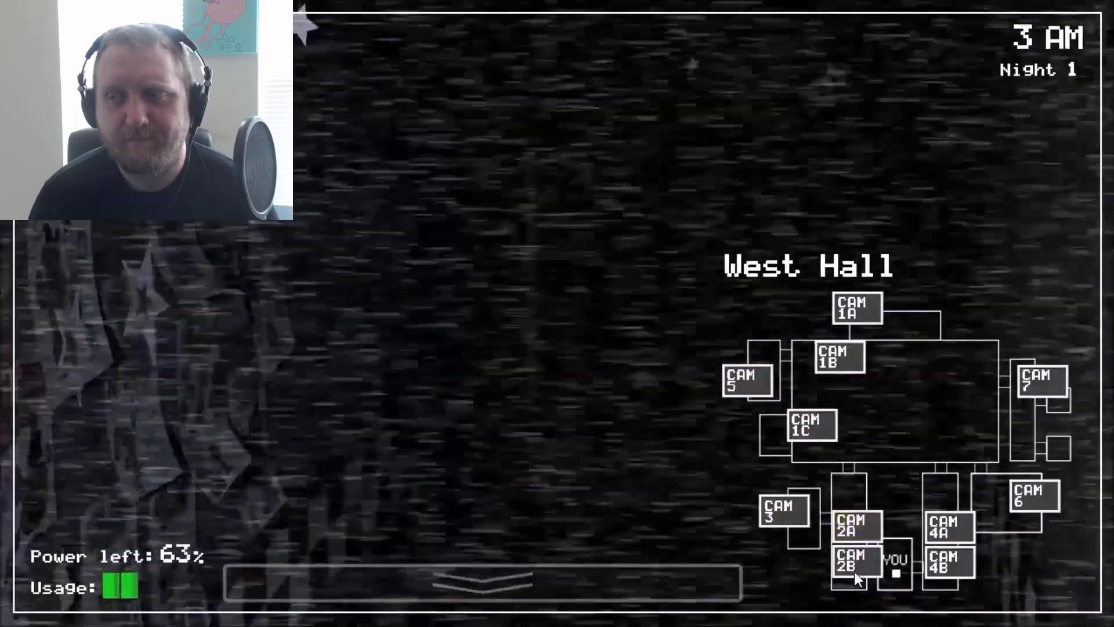
{"action": "left_click", "coordinate": [854, 572]}
{"action": "left_click", "coordinate": [841, 357]}
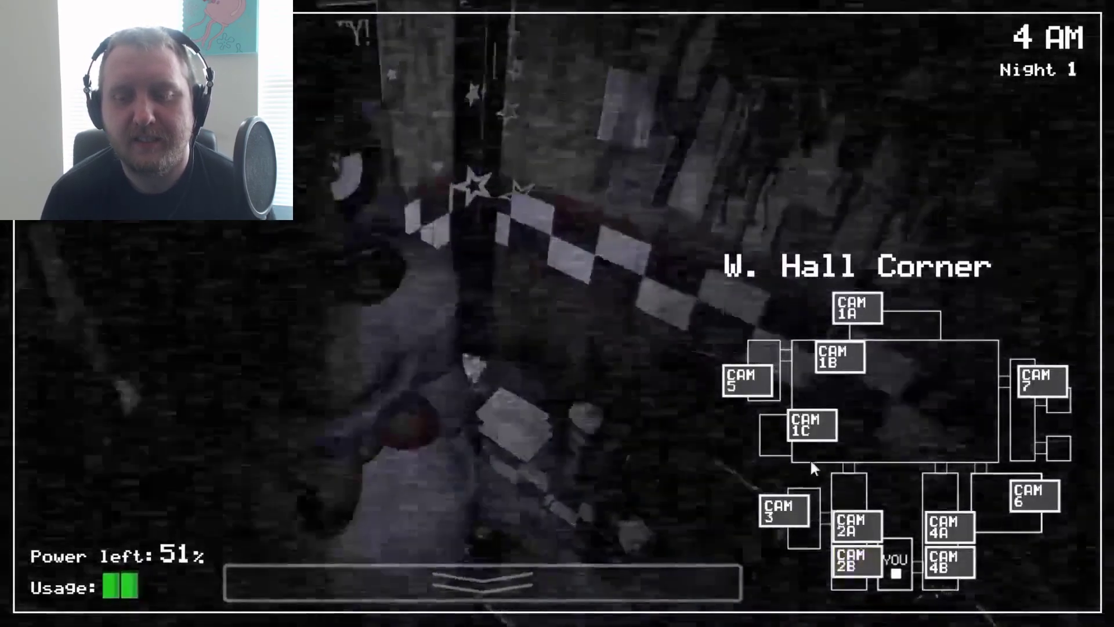
Check Backstage, Dining Area, Pirate Cove and W. Hall Corner, then light the left doorway.
{"action": "left_click", "coordinate": [736, 383]}
{"action": "left_click", "coordinate": [847, 353]}
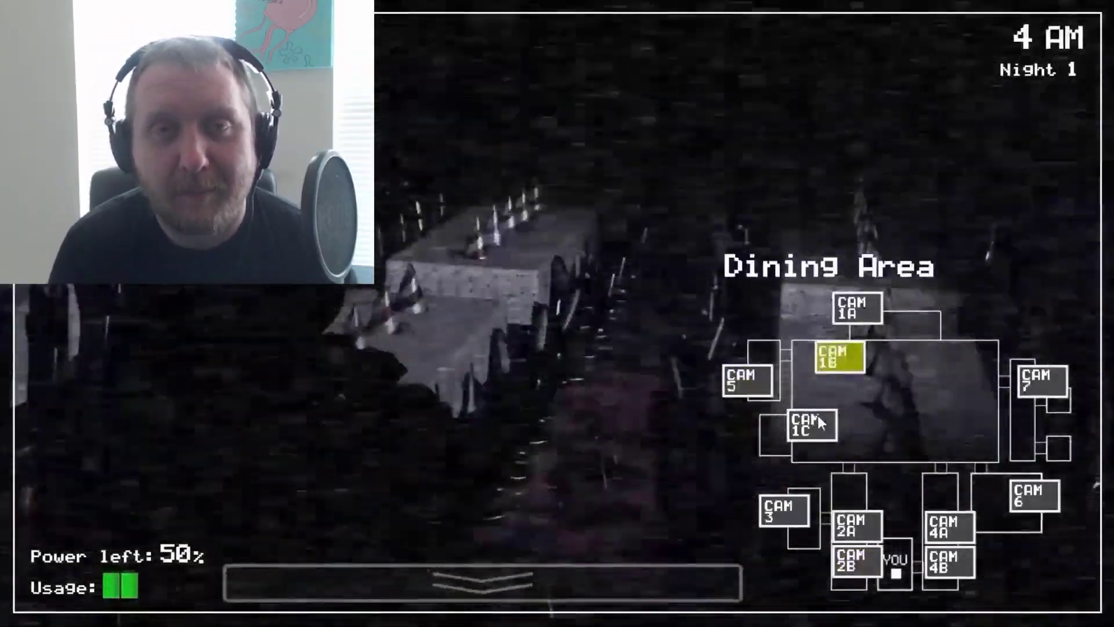
{"action": "left_click", "coordinate": [817, 418]}
{"action": "left_click", "coordinate": [855, 567]}
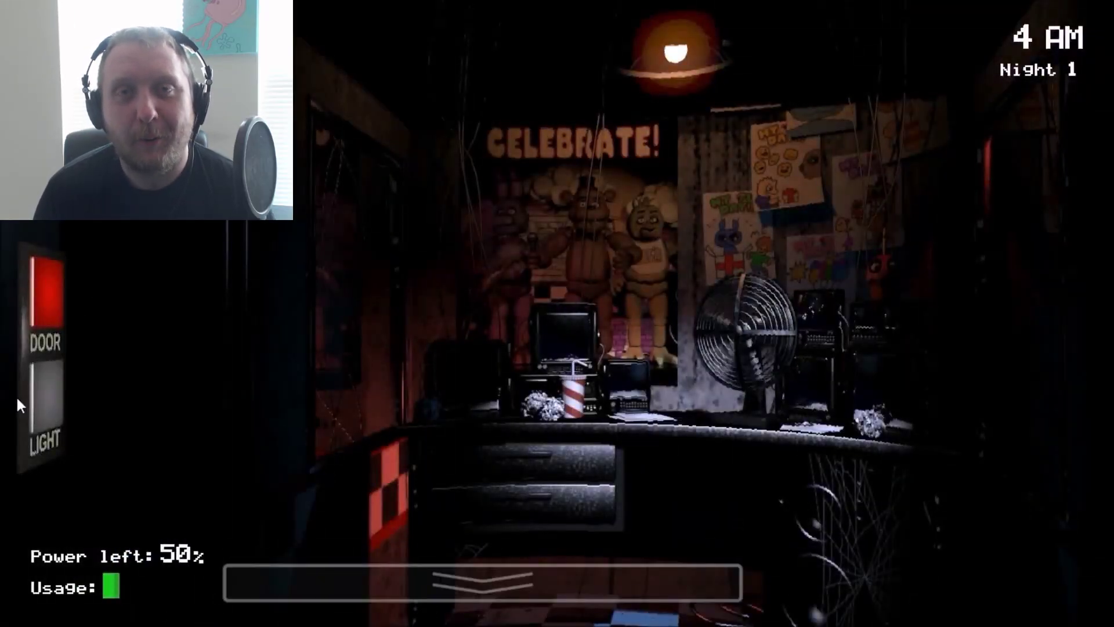
{"action": "left_click", "coordinate": [40, 399]}
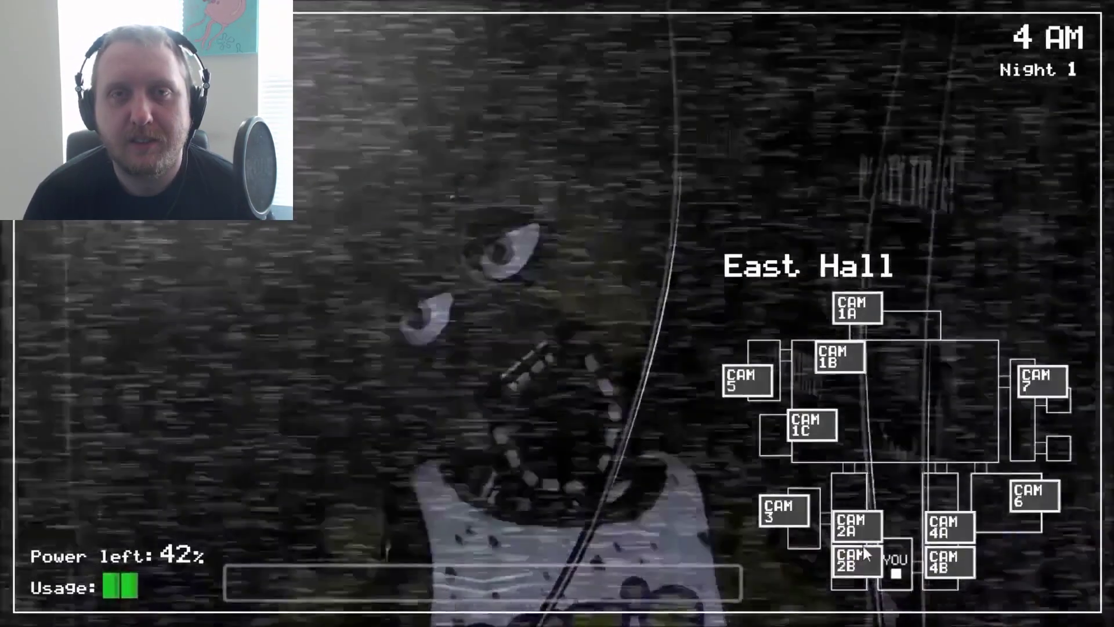
Alternate repeatedly between the W. Hall Corner and East Hall cameras.
{"action": "left_click", "coordinate": [869, 558]}
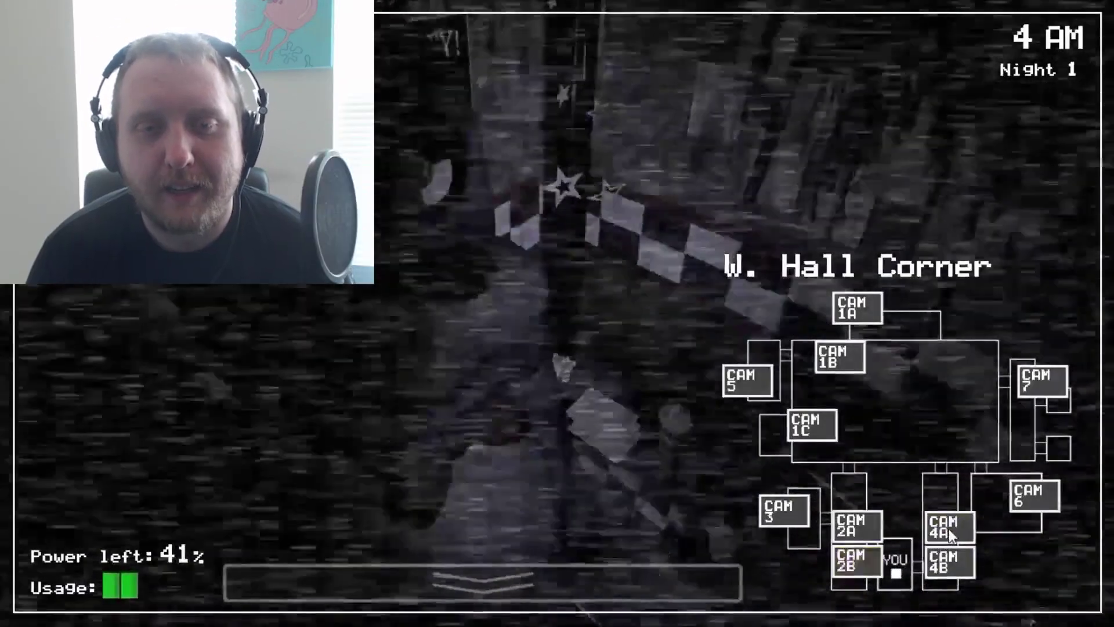
{"action": "left_click", "coordinate": [949, 529]}
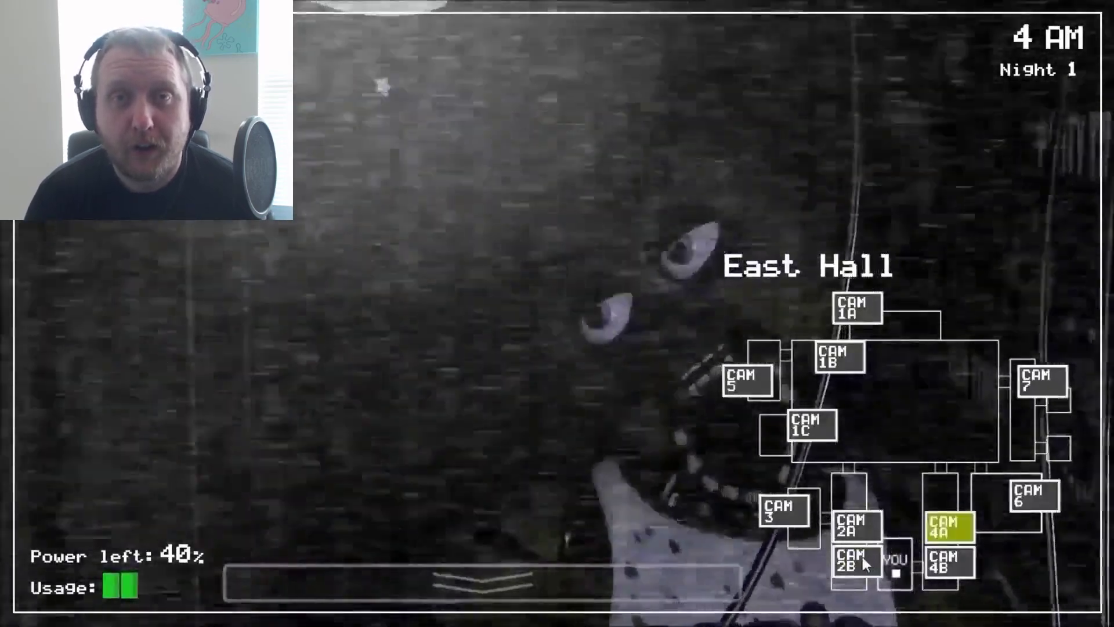
{"action": "left_click", "coordinate": [862, 557]}
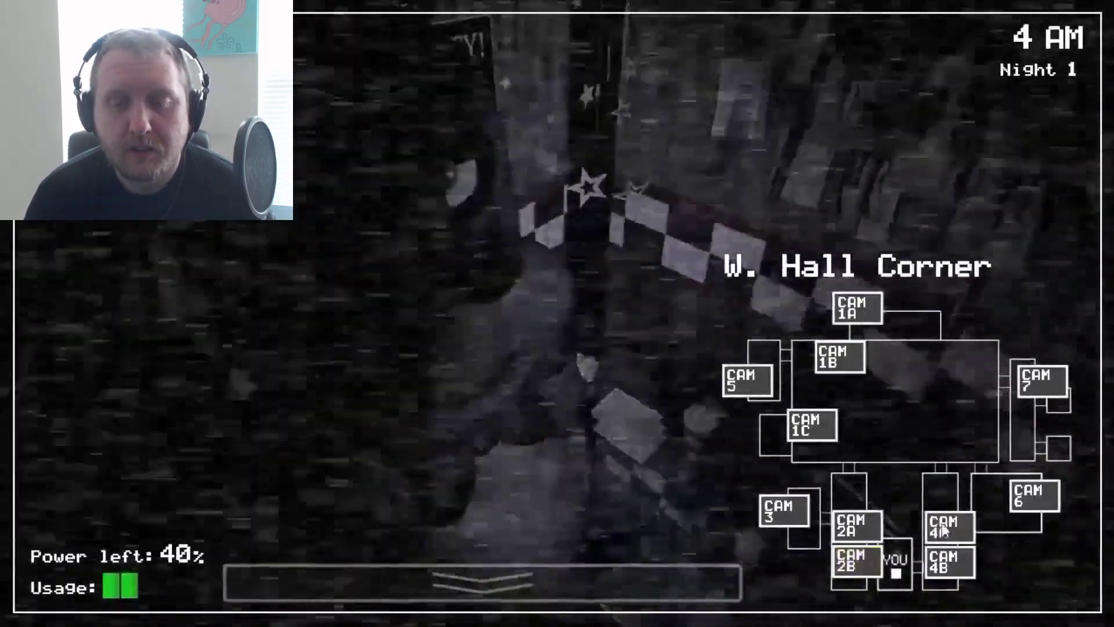
{"action": "left_click", "coordinate": [942, 522]}
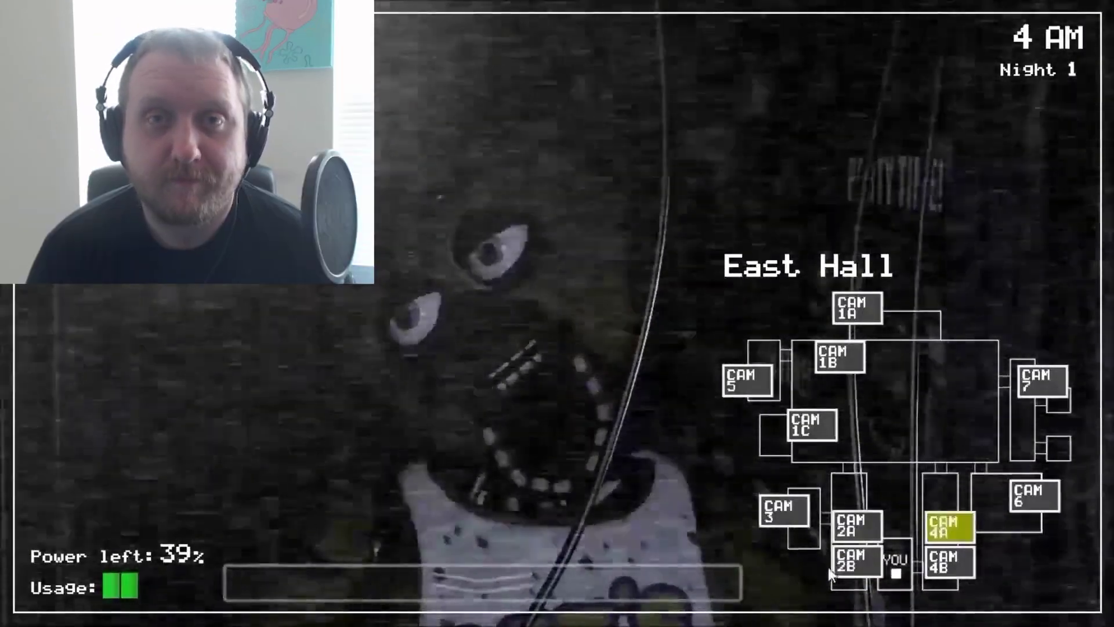
{"action": "left_click", "coordinate": [836, 565]}
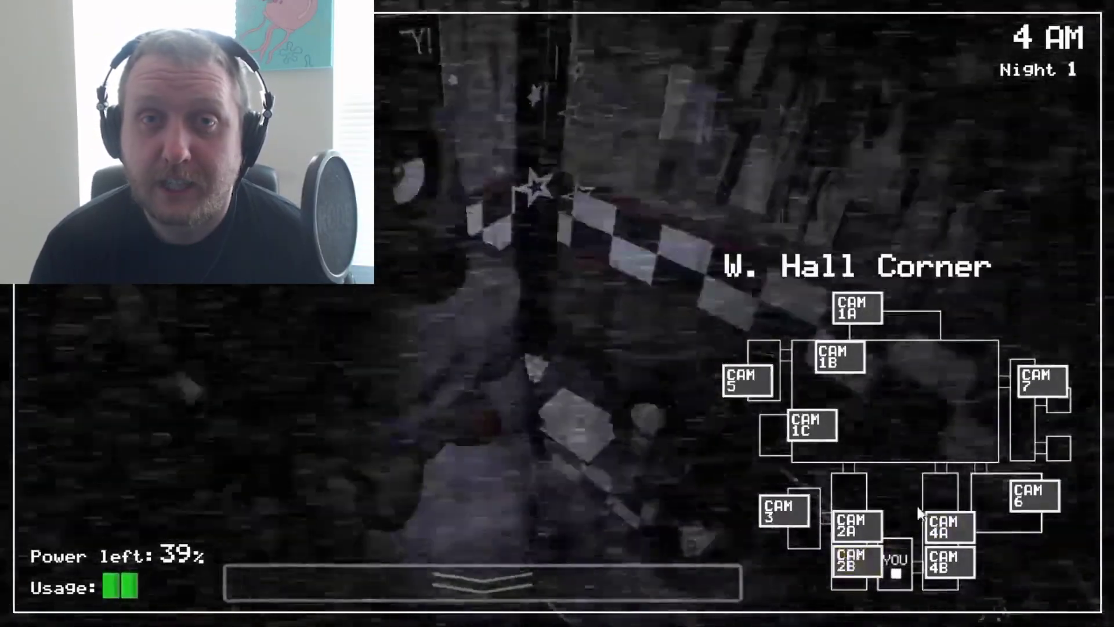
{"action": "left_click", "coordinate": [942, 527]}
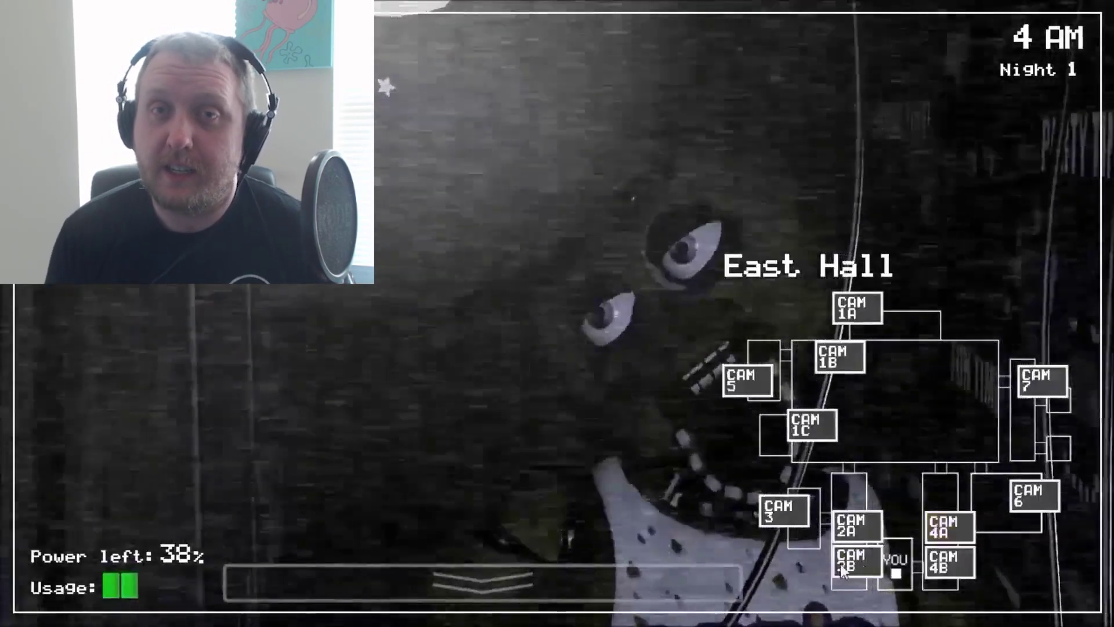
{"action": "left_click", "coordinate": [844, 564]}
{"action": "left_click", "coordinate": [938, 531]}
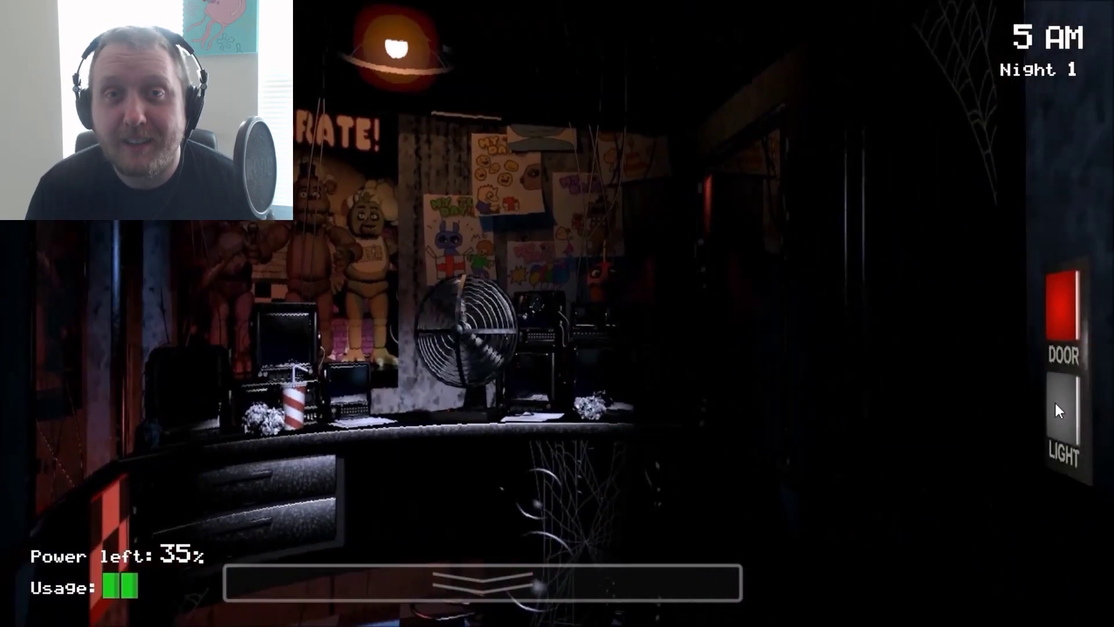
Light the right doorway, then check W. Hall Corner, E. Hall Corner, East Hall and West Hall.
{"action": "left_click", "coordinate": [1054, 401]}
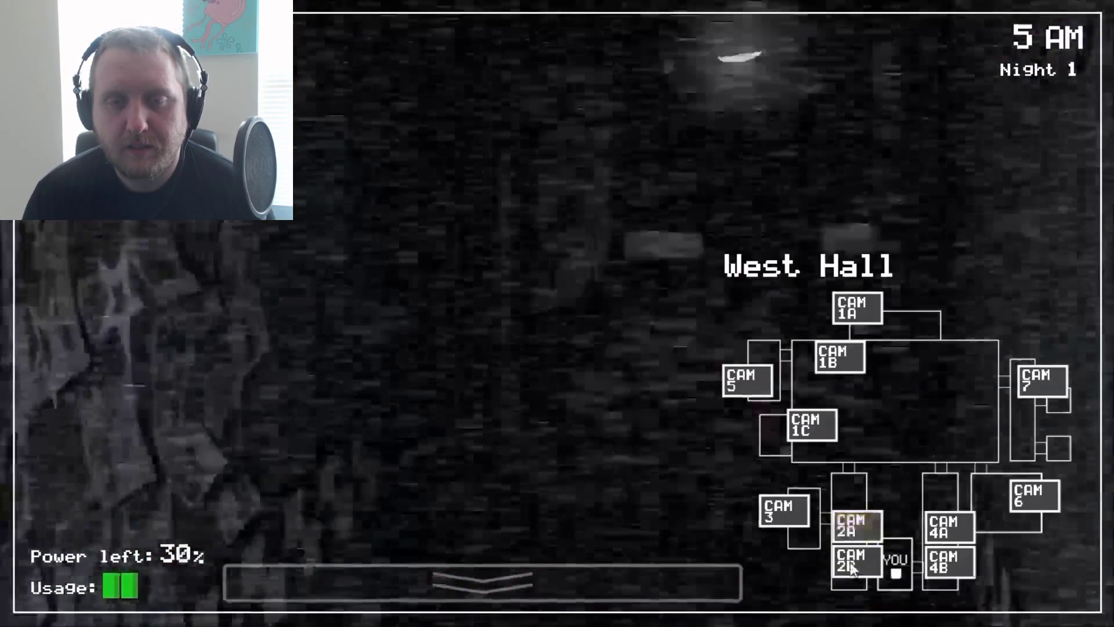
{"action": "left_click", "coordinate": [872, 558]}
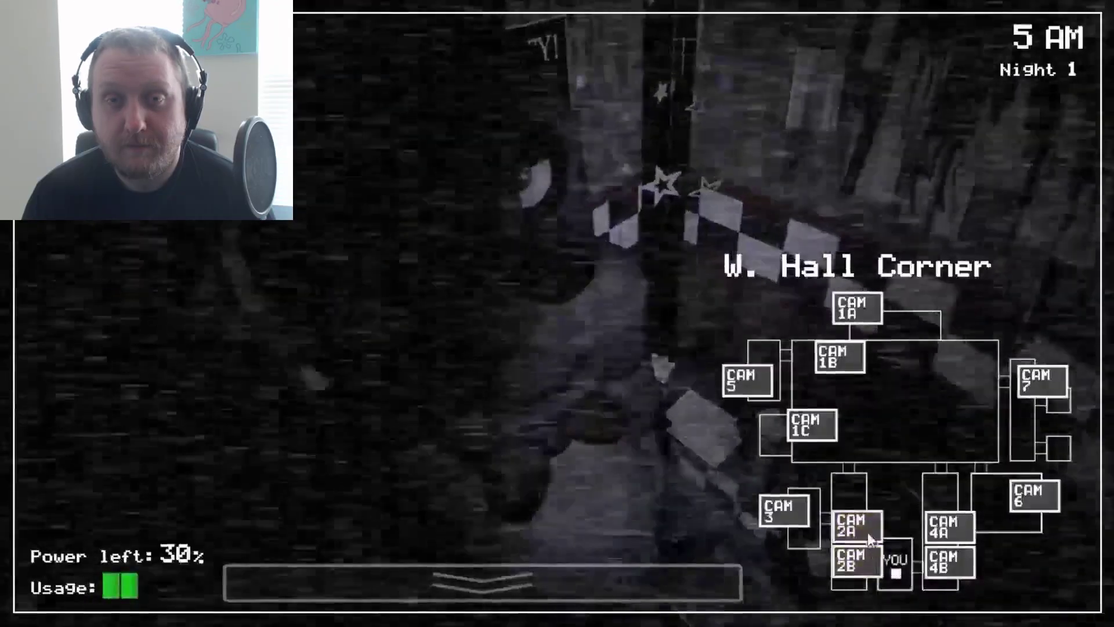
{"action": "left_click", "coordinate": [952, 556]}
{"action": "left_click", "coordinate": [950, 527]}
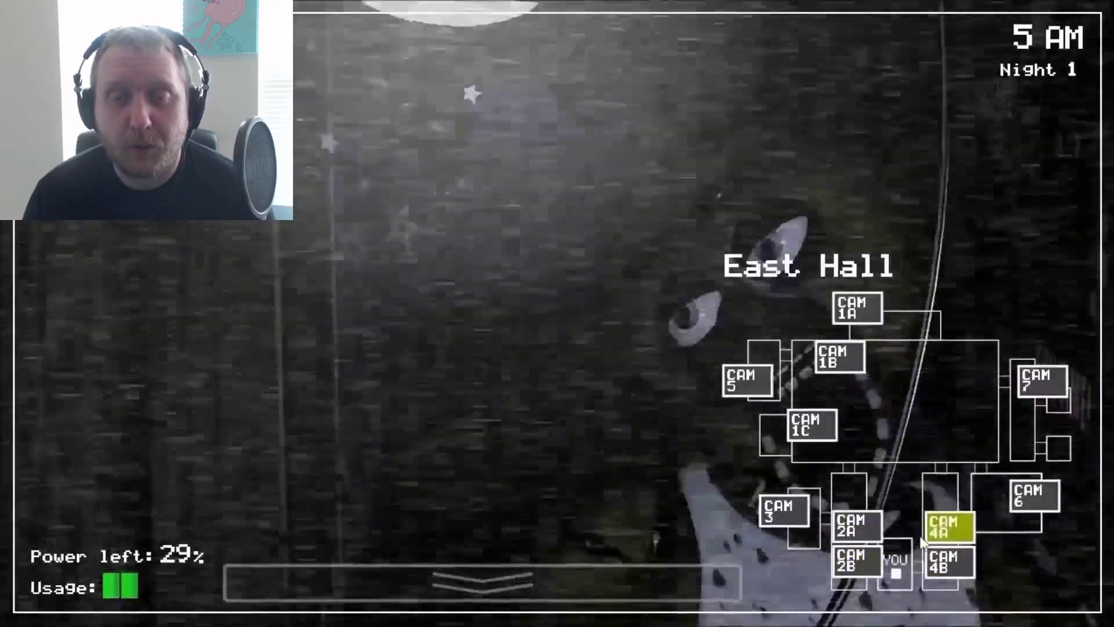
{"action": "left_click", "coordinate": [864, 557]}
{"action": "left_click", "coordinate": [860, 532]}
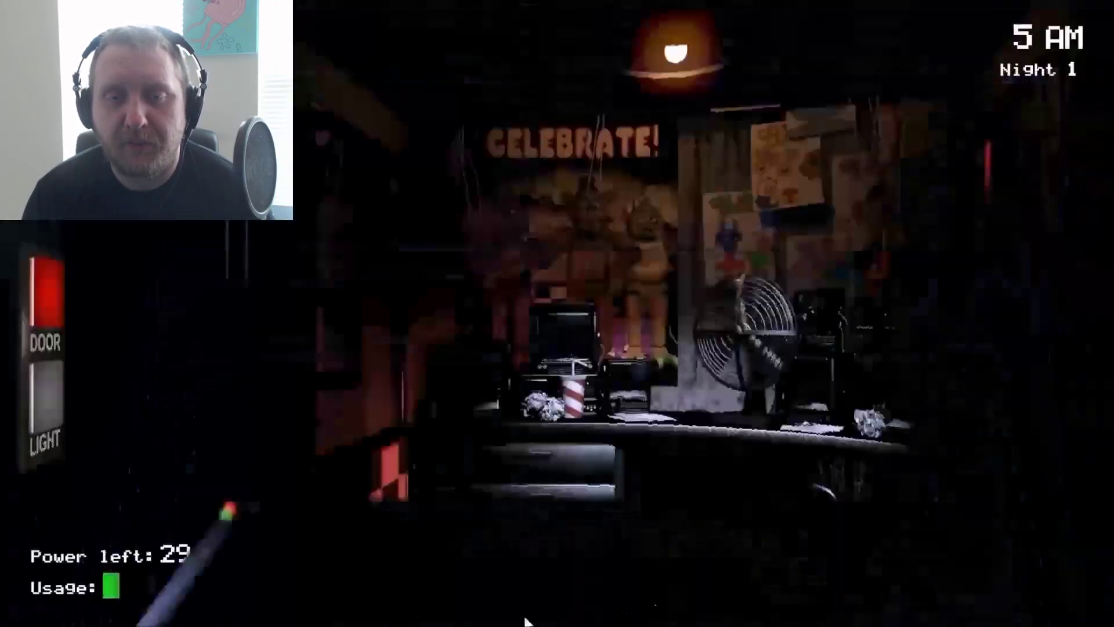
Light the left doorway, shut the left door on Bonnie, and watch East Hall.
{"action": "left_click", "coordinate": [34, 385]}
{"action": "left_click", "coordinate": [29, 326]}
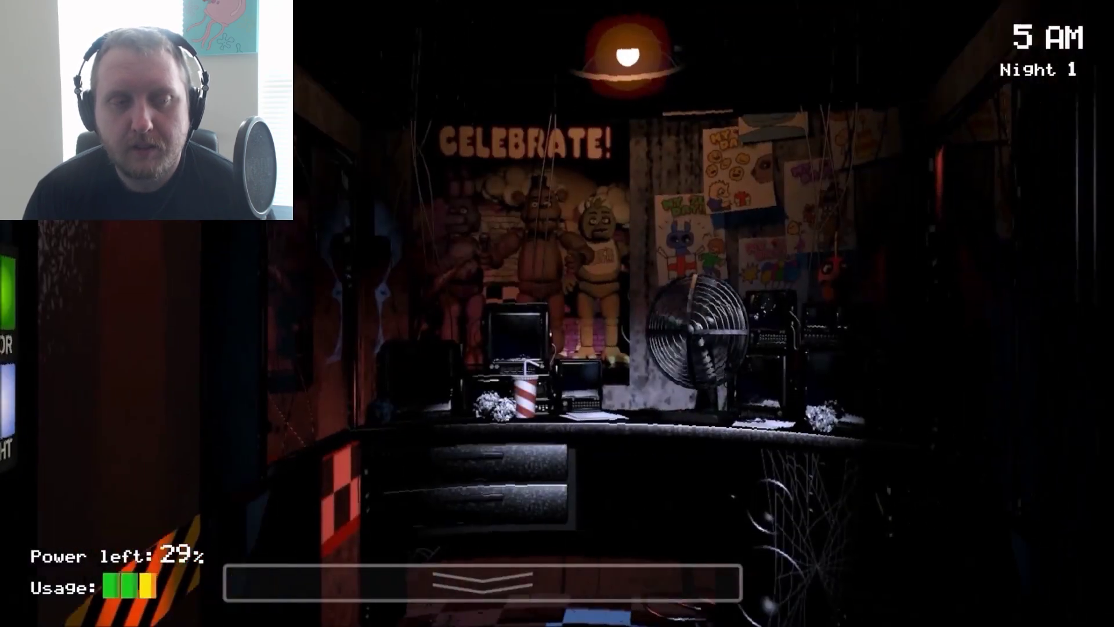
{"action": "mouse_move", "coordinate": [484, 581]}
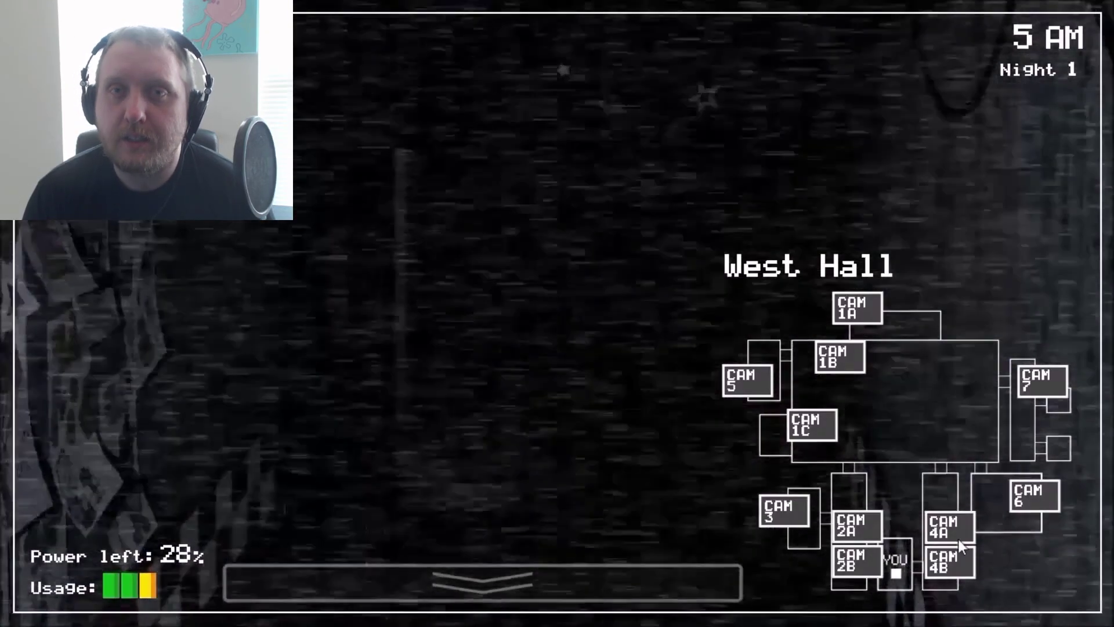
{"action": "left_click", "coordinate": [958, 534]}
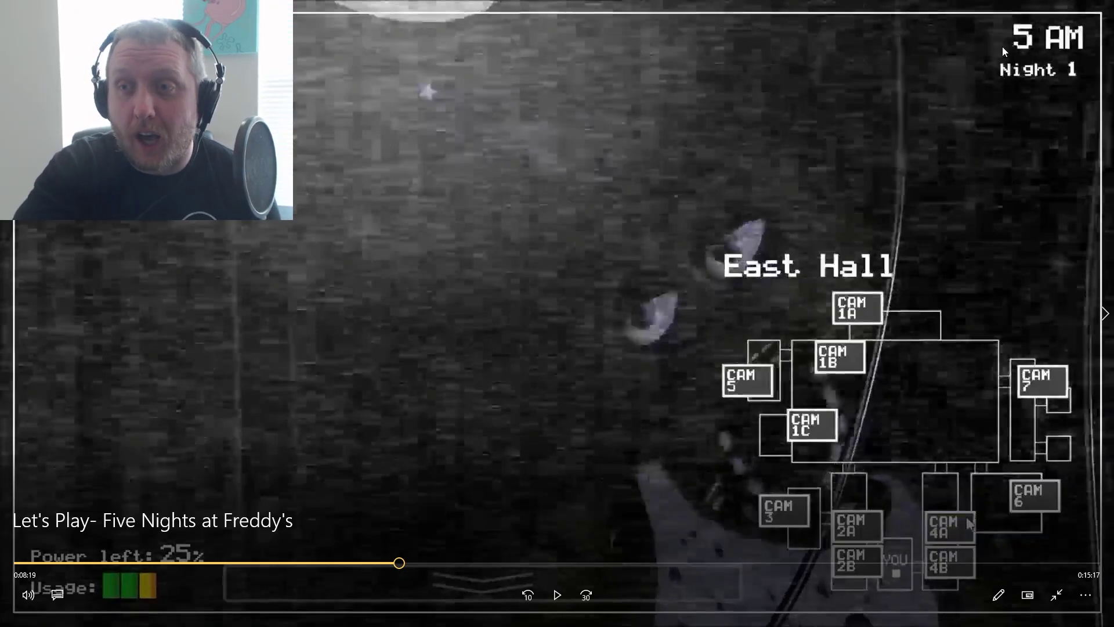
Resume the video so Night 1 ends at 6 AM and Night 2 begins.
{"action": "key", "text": "space"}
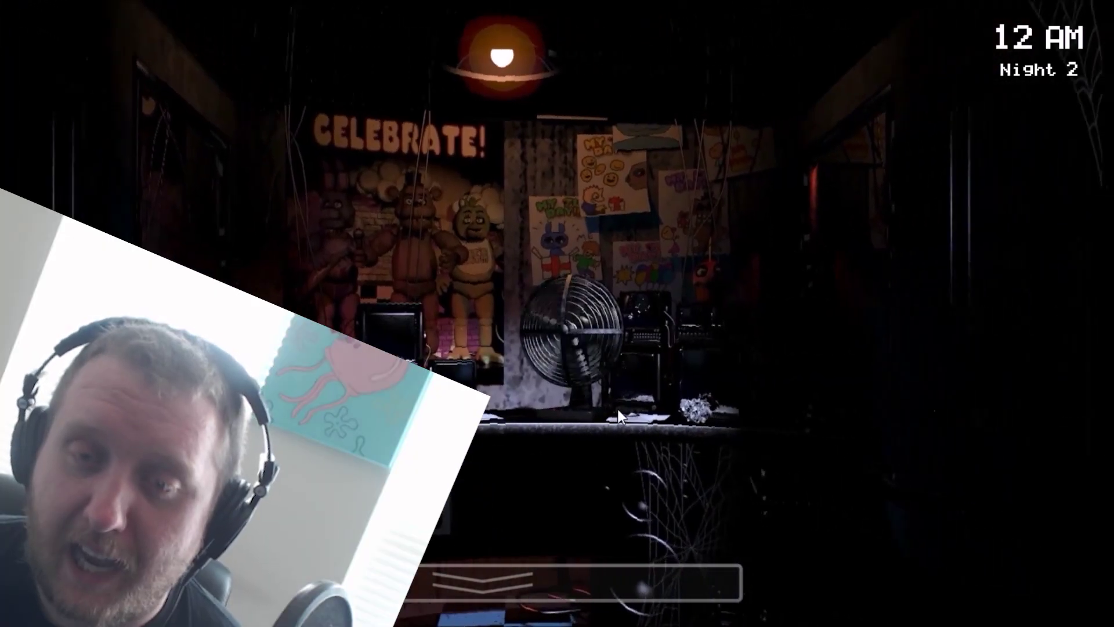
{"action": "mouse_move", "coordinate": [483, 581]}
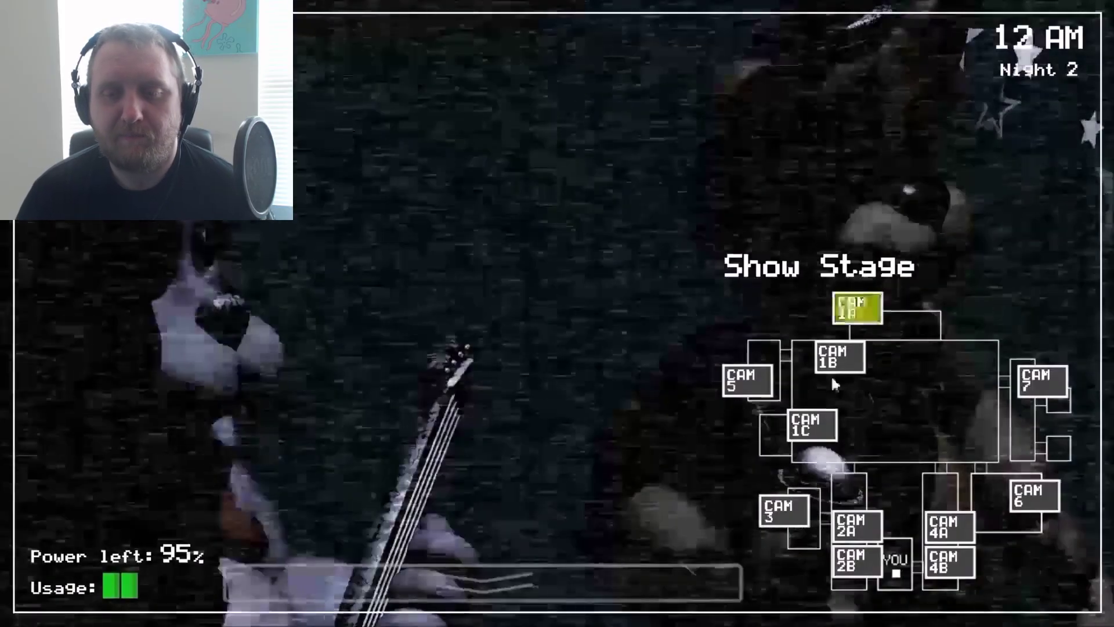
Check Dining Area, Show Stage, Backstage, Pirate Cove, Supply Closet, W. Hall Corner and West Hall.
{"action": "left_click", "coordinate": [841, 364]}
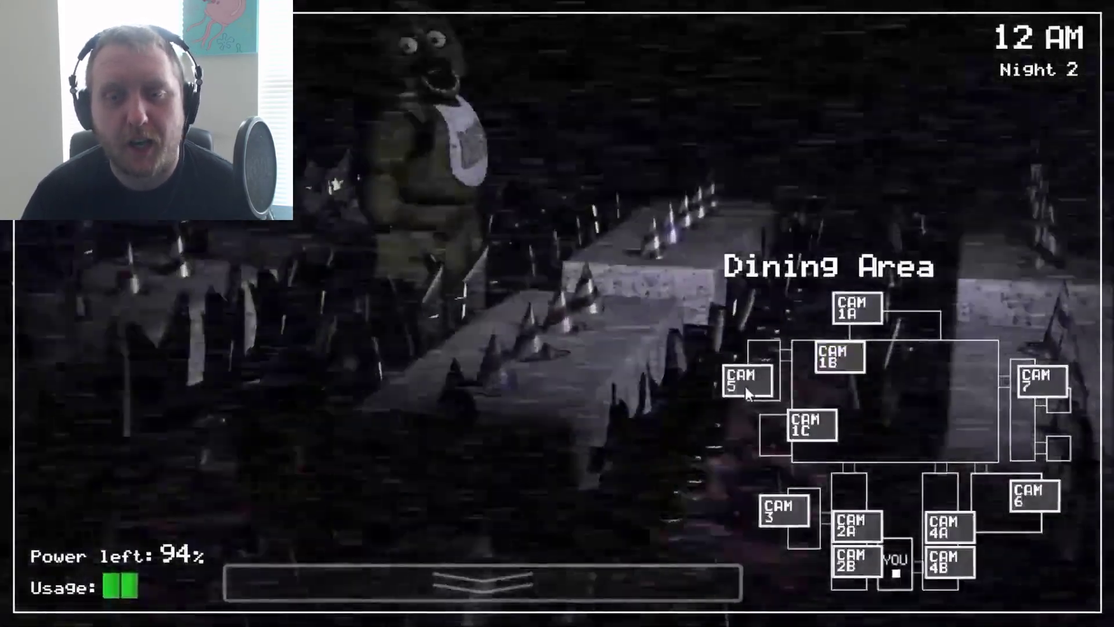
{"action": "left_click", "coordinate": [856, 308]}
{"action": "left_click", "coordinate": [829, 365]}
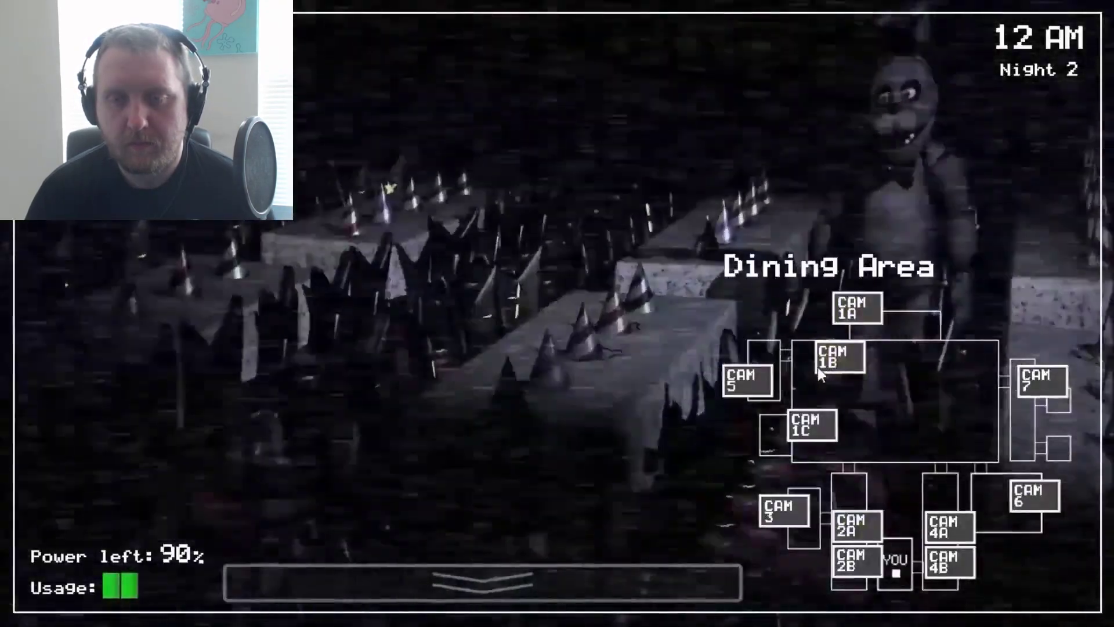
{"action": "left_click", "coordinate": [758, 388]}
{"action": "left_click", "coordinate": [805, 423]}
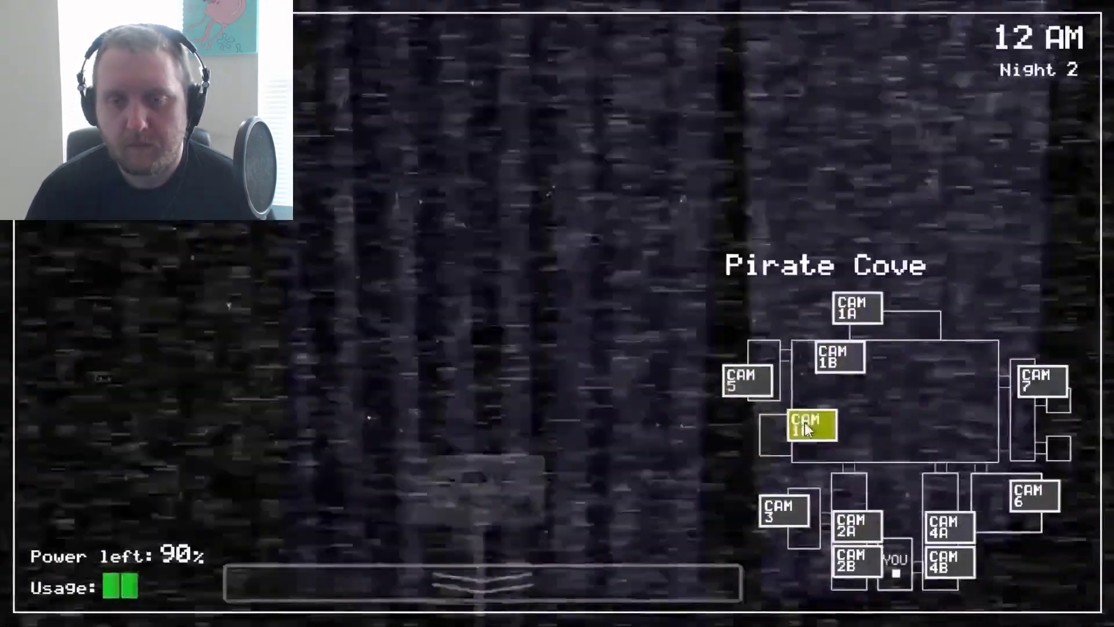
{"action": "left_click", "coordinate": [768, 520]}
{"action": "left_click", "coordinate": [854, 563]}
{"action": "left_click", "coordinate": [863, 533]}
Check Show Stage, East Hall, Pirate Cove, Dining Area and Restrooms, ending on East Hall.
{"action": "left_click", "coordinate": [873, 307]}
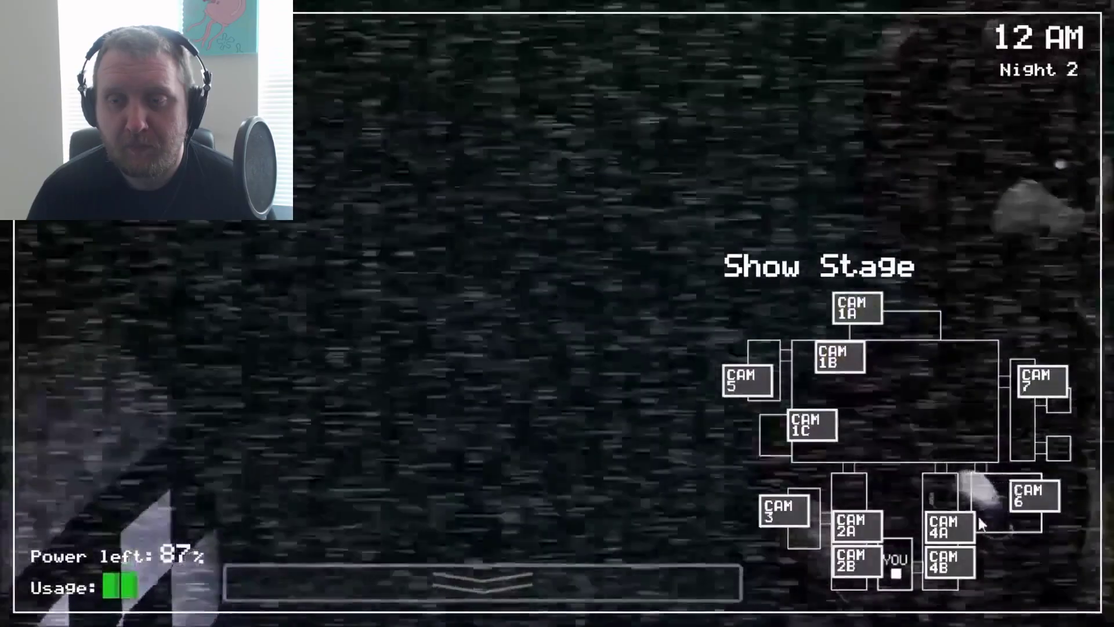
{"action": "left_click", "coordinate": [968, 523]}
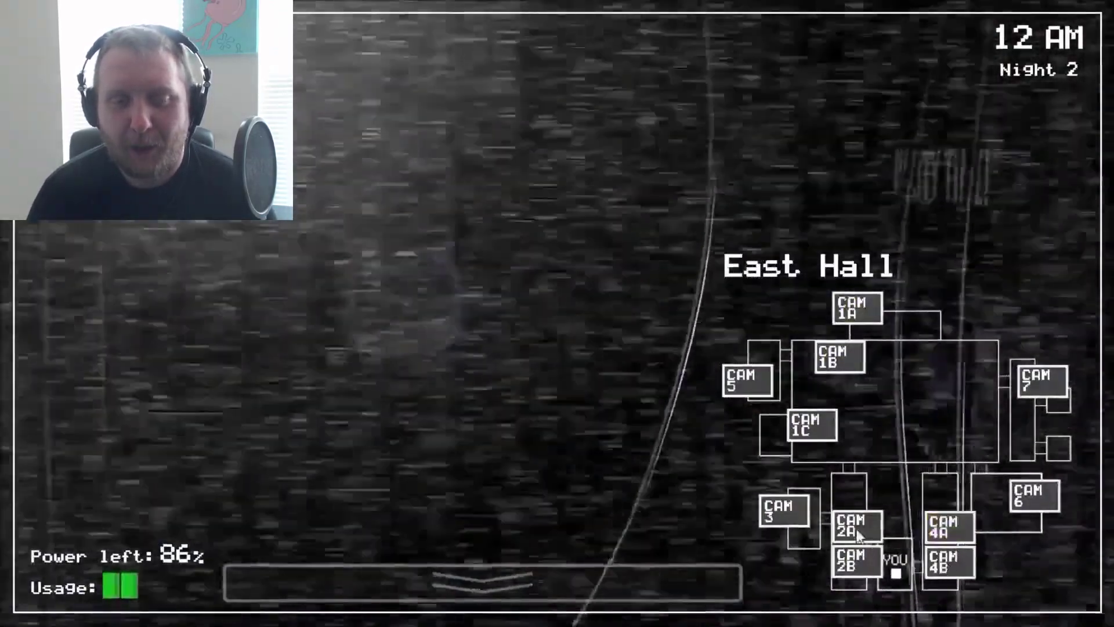
{"action": "left_click", "coordinate": [801, 429]}
{"action": "left_click", "coordinate": [852, 312]}
{"action": "left_click", "coordinate": [823, 364]}
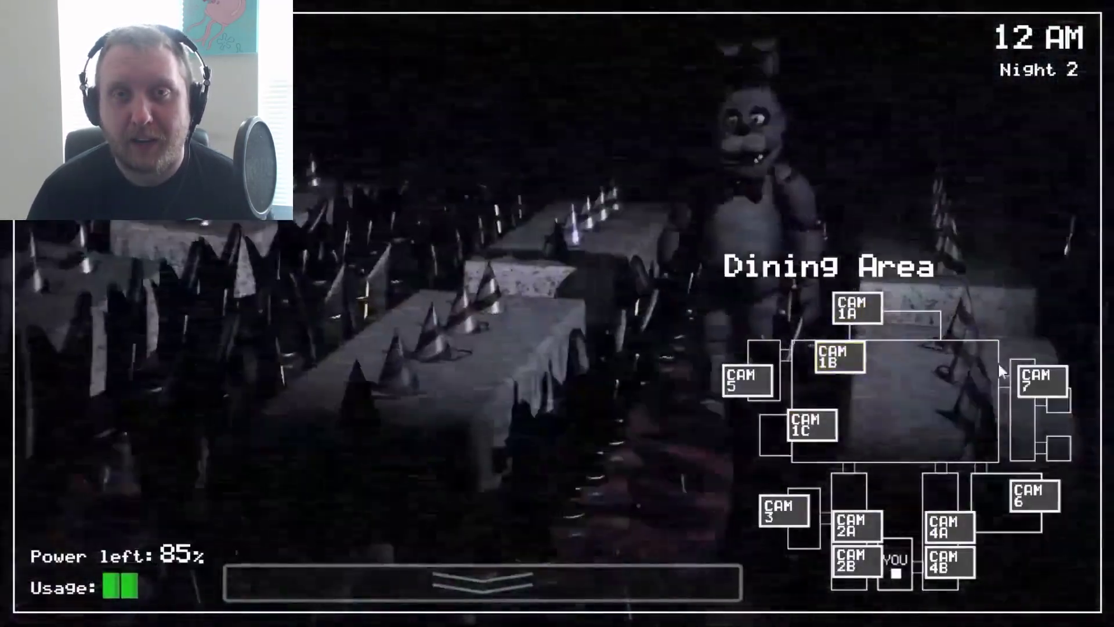
{"action": "left_click", "coordinate": [1036, 384]}
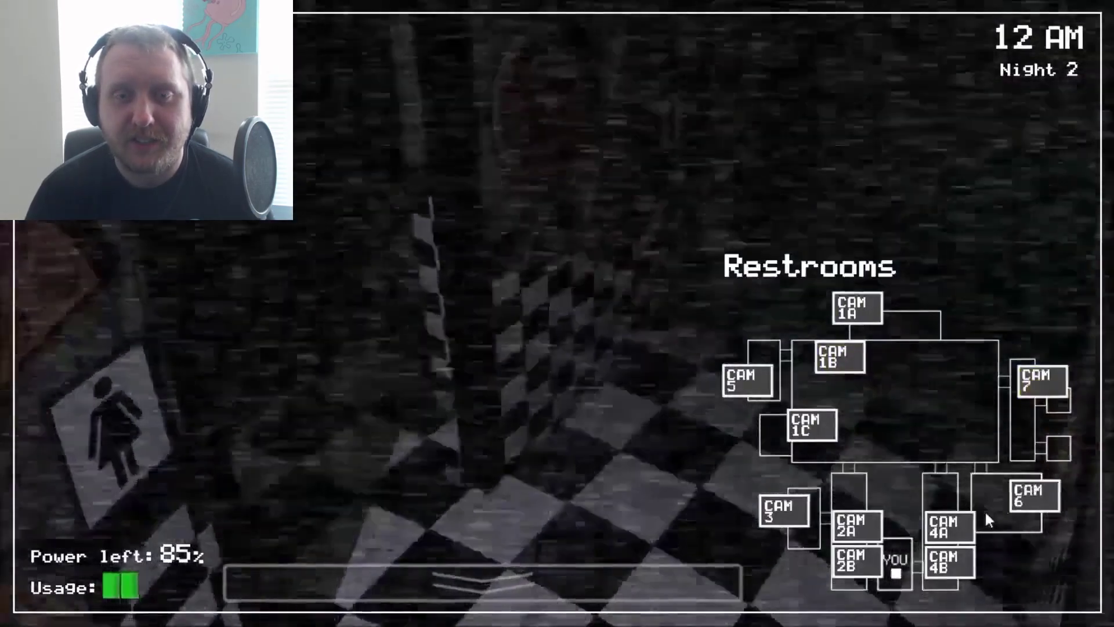
{"action": "left_click", "coordinate": [957, 522]}
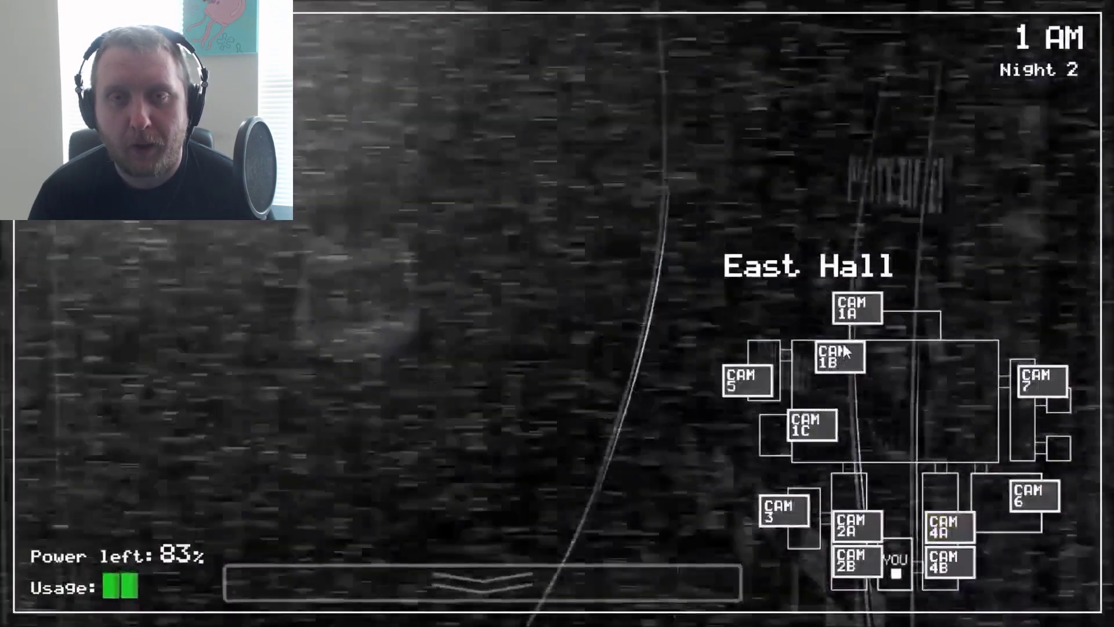
View Show Stage and Dining Area, then flip between W. Hall Corner, East Hall and Supply Closet.
{"action": "left_click", "coordinate": [855, 309]}
{"action": "left_click", "coordinate": [840, 344]}
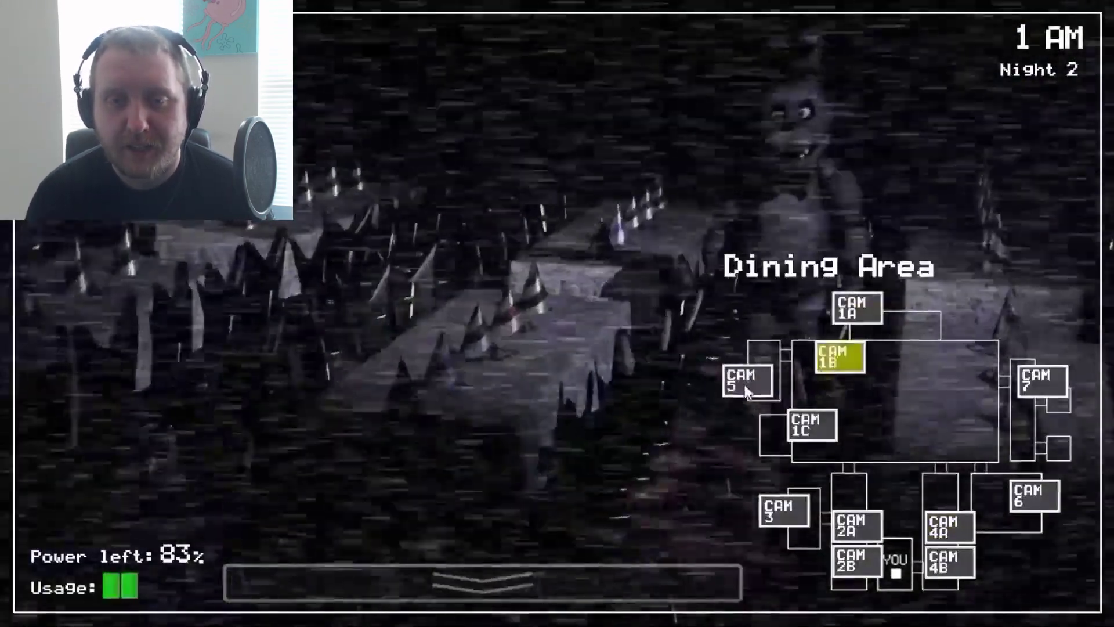
{"action": "left_click", "coordinate": [867, 565]}
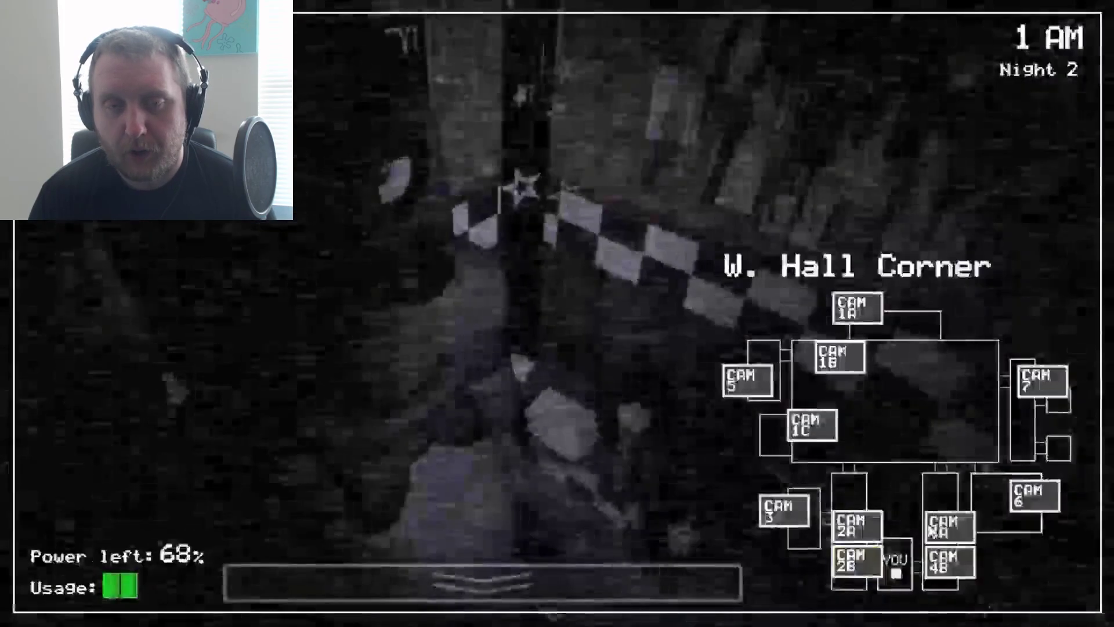
{"action": "left_click", "coordinate": [948, 526]}
{"action": "left_click", "coordinate": [857, 562]}
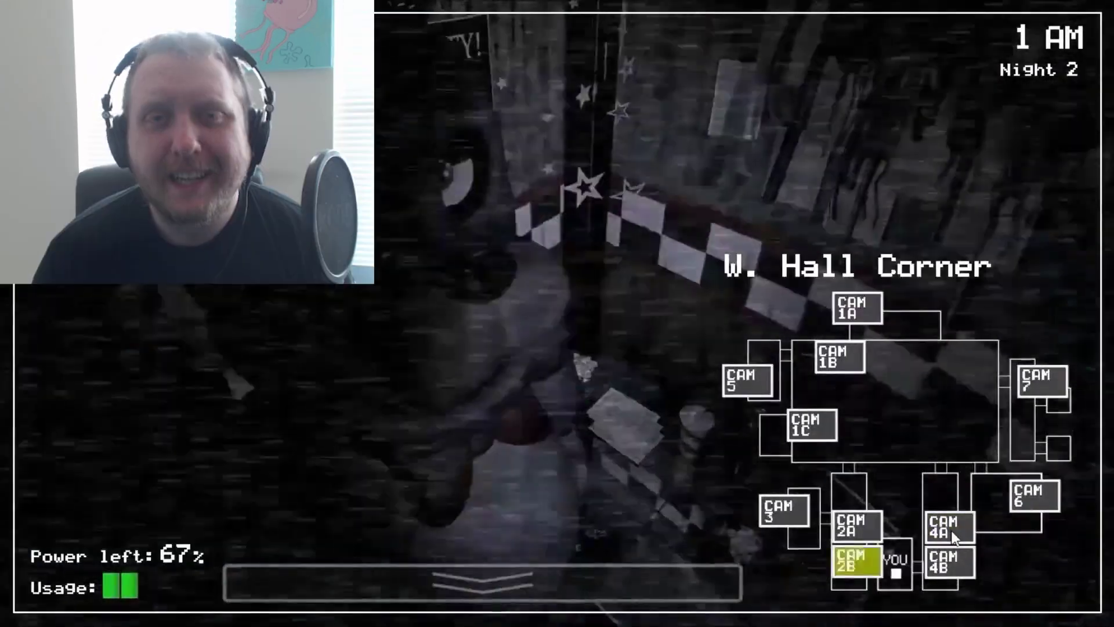
{"action": "left_click", "coordinate": [949, 526]}
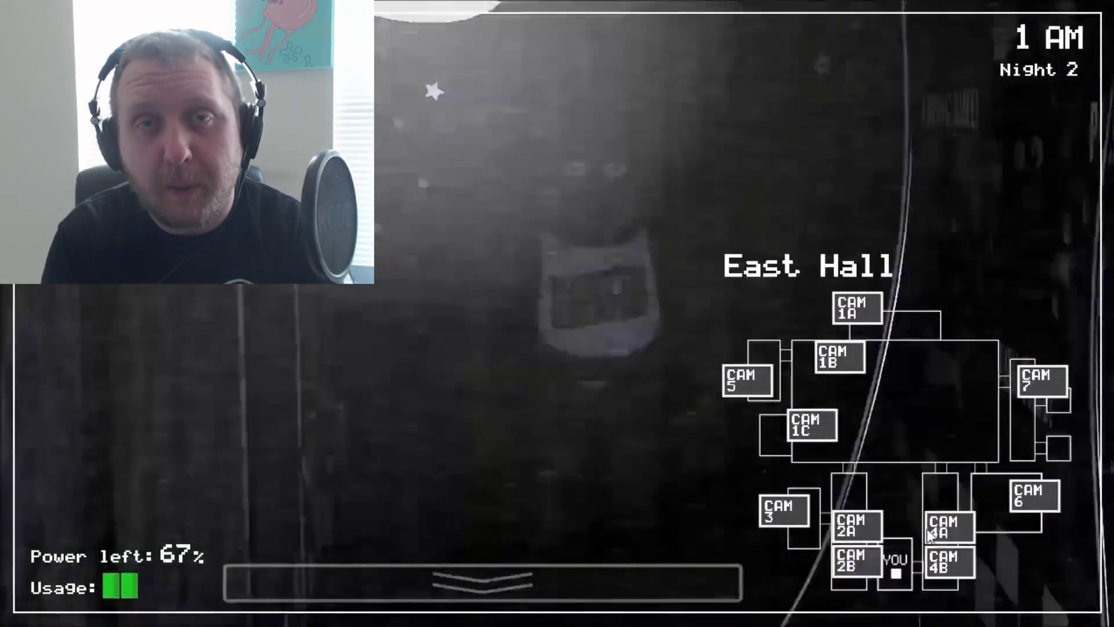
{"action": "left_click", "coordinate": [784, 511]}
{"action": "left_click", "coordinate": [931, 533]}
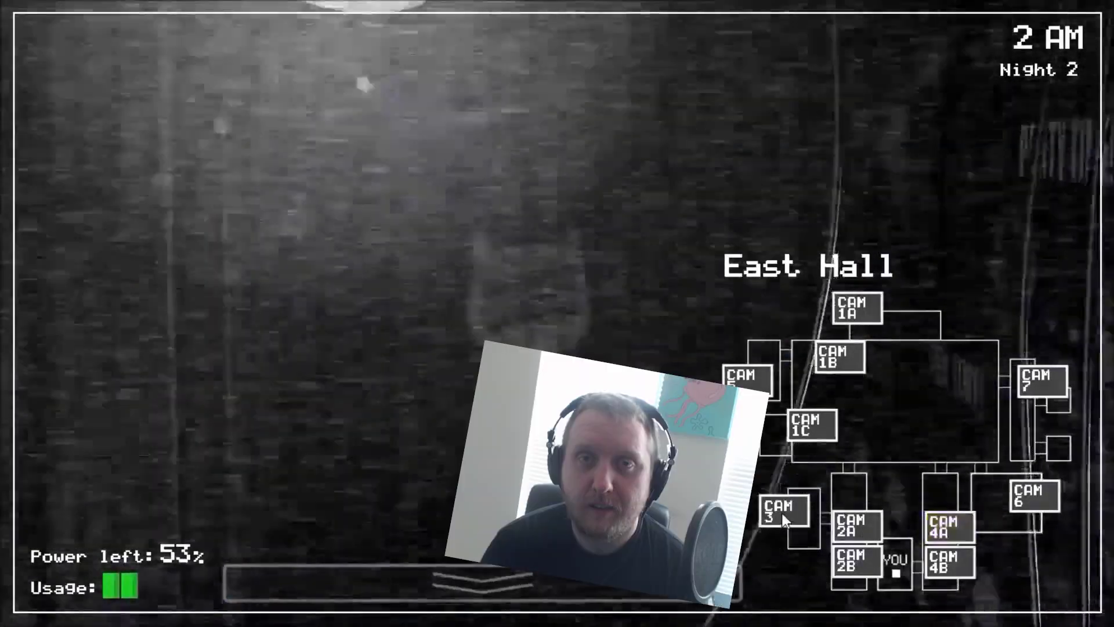
Shut the left door on Bonnie, light the left doorway, and monitor West Hall and Supply Closet.
{"action": "left_click", "coordinate": [782, 514]}
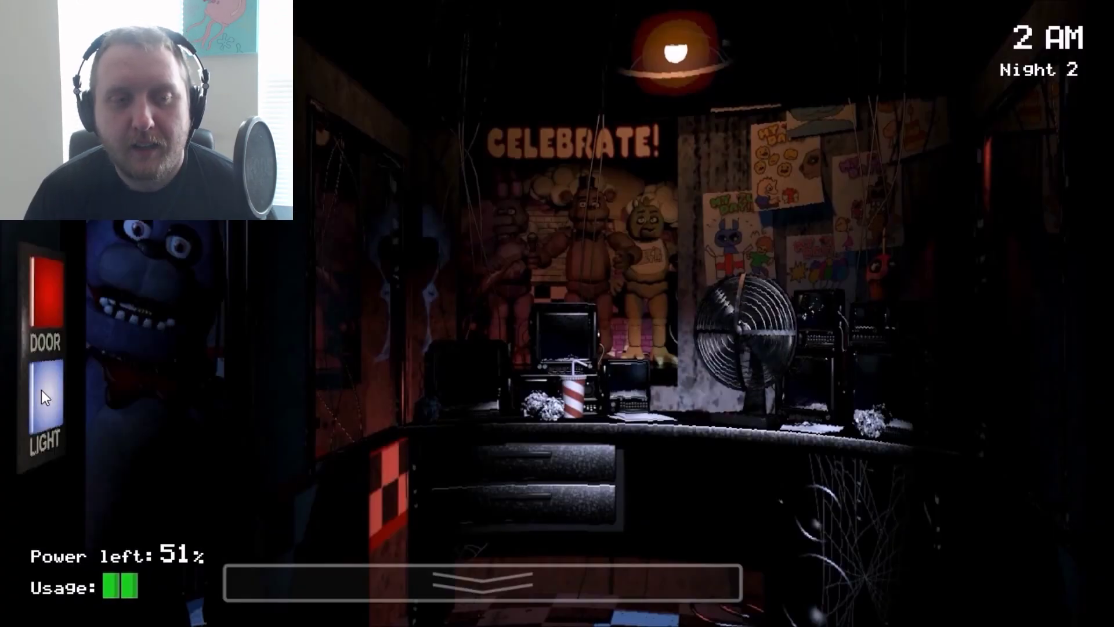
{"action": "left_click", "coordinate": [29, 318]}
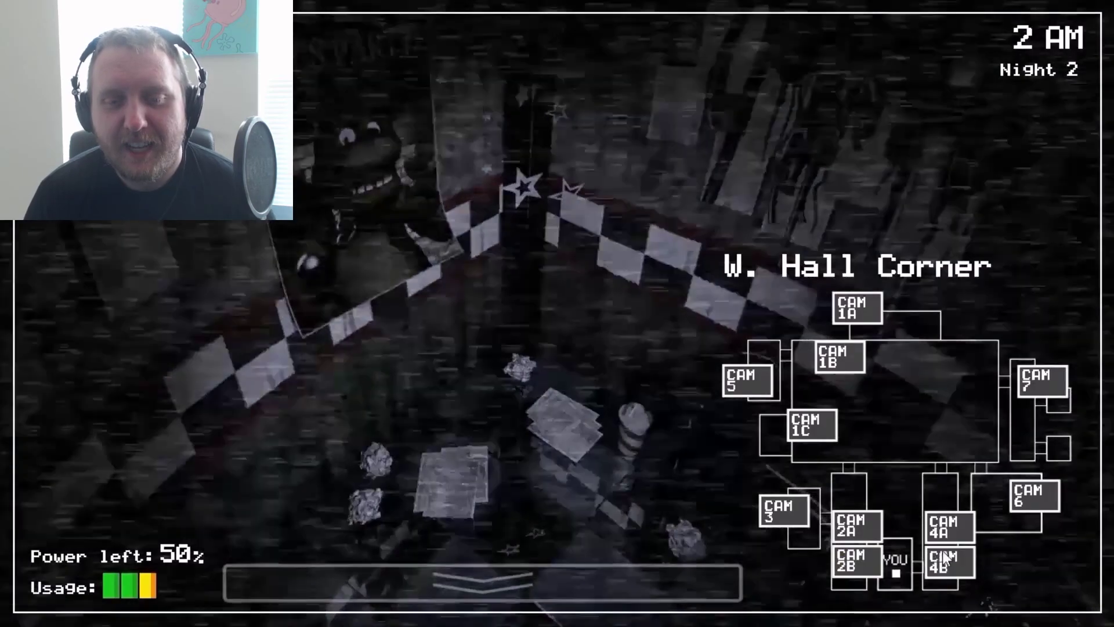
{"action": "left_click", "coordinate": [851, 532]}
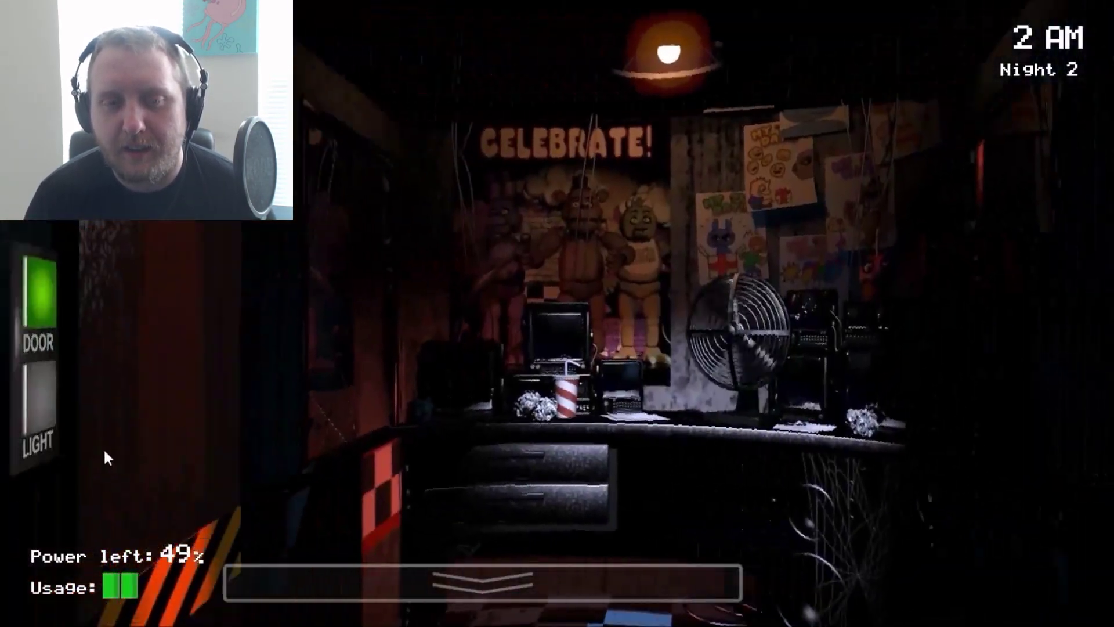
{"action": "left_click", "coordinate": [48, 418]}
{"action": "left_click", "coordinate": [811, 424]}
{"action": "left_click", "coordinate": [789, 511]}
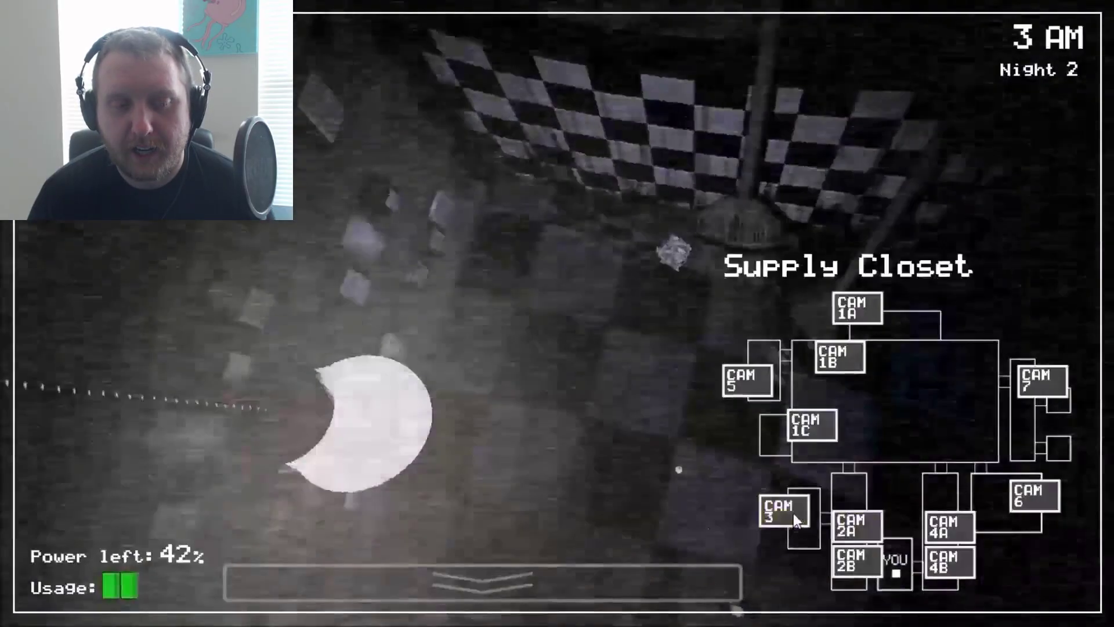
{"action": "left_click", "coordinate": [849, 523]}
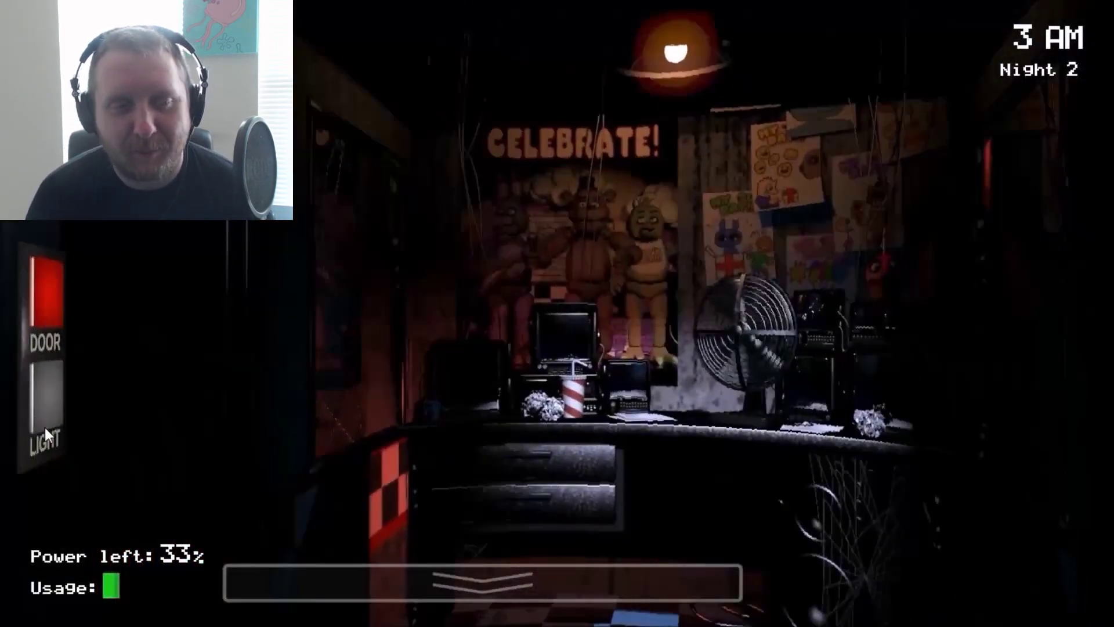
{"action": "left_click", "coordinate": [44, 428]}
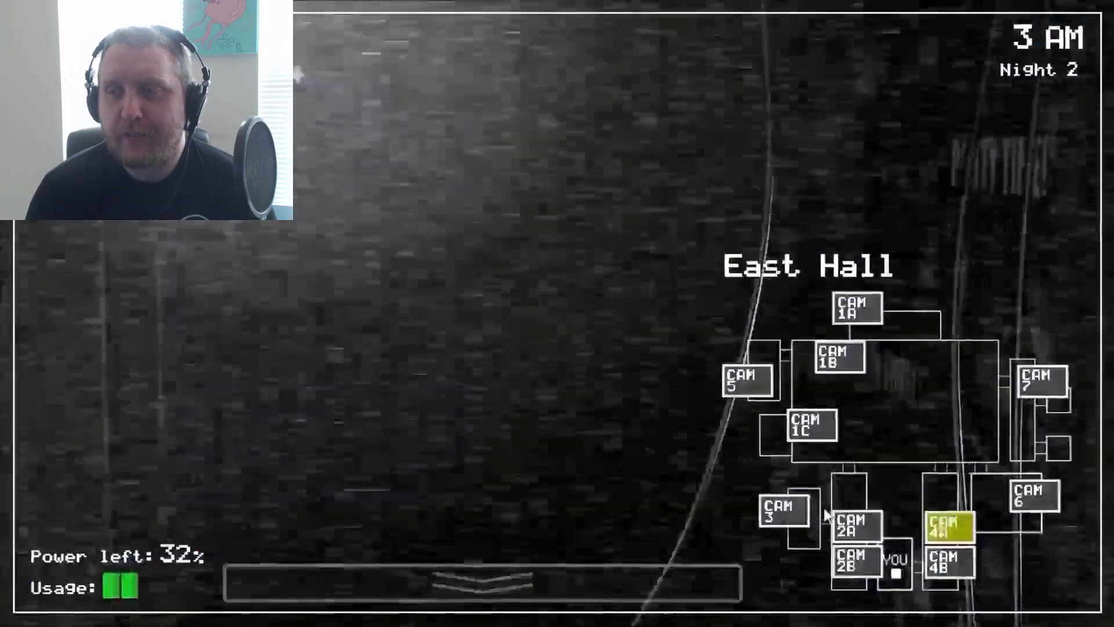
{"action": "left_click", "coordinate": [804, 515]}
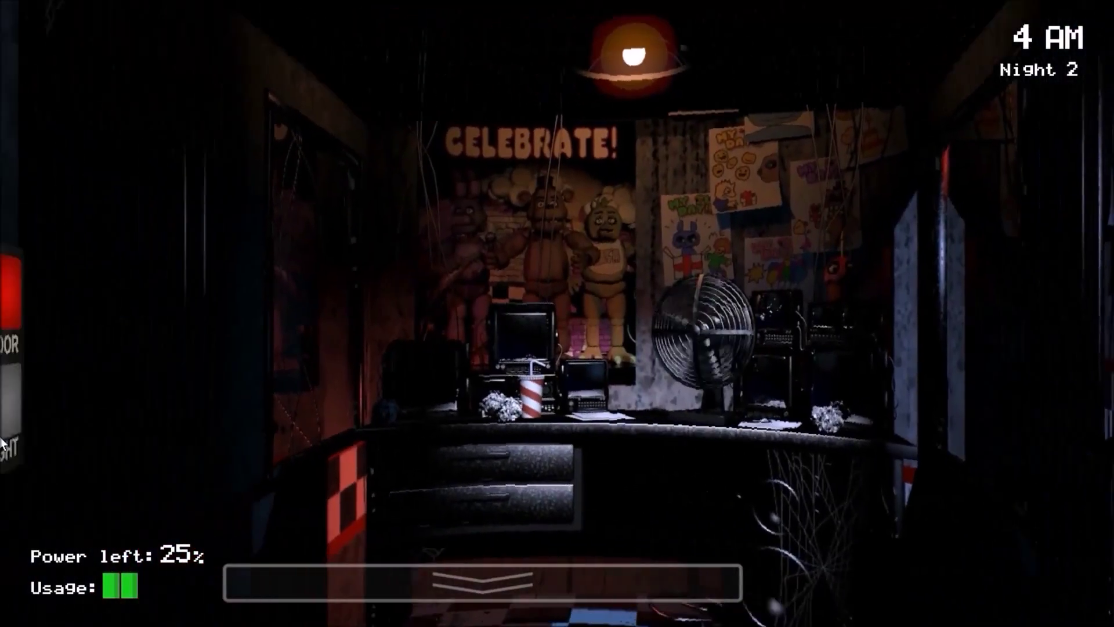
Light the left doorway and close the door on Bonnie, then check East Hall, Pirate Cove, Dining Area and Restrooms.
{"action": "left_click", "coordinate": [45, 409]}
{"action": "left_click", "coordinate": [39, 276]}
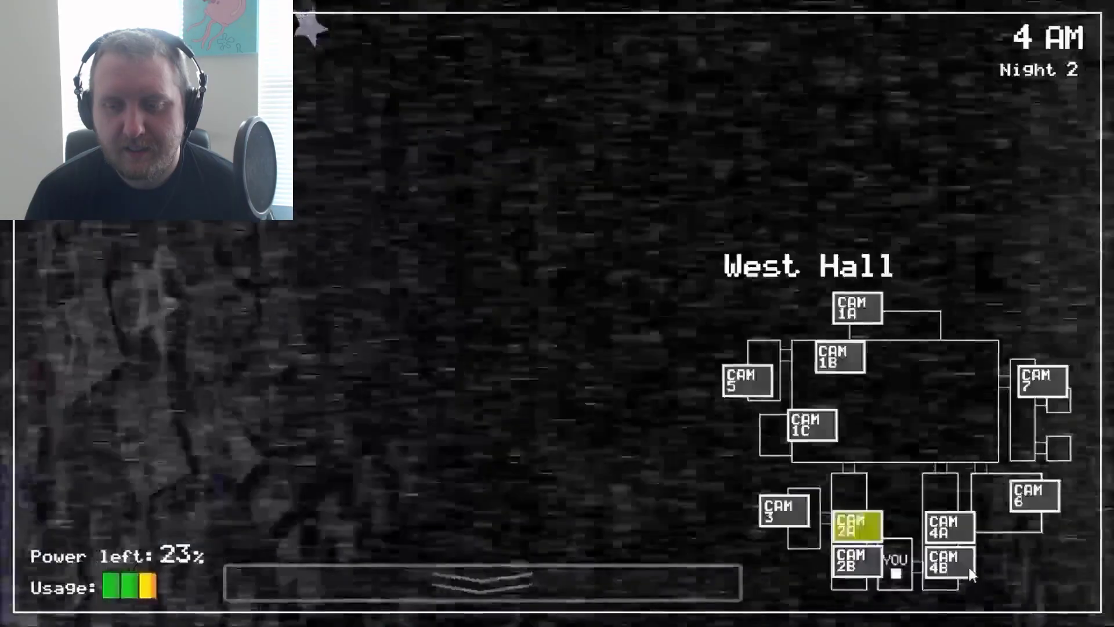
{"action": "left_click", "coordinate": [950, 562]}
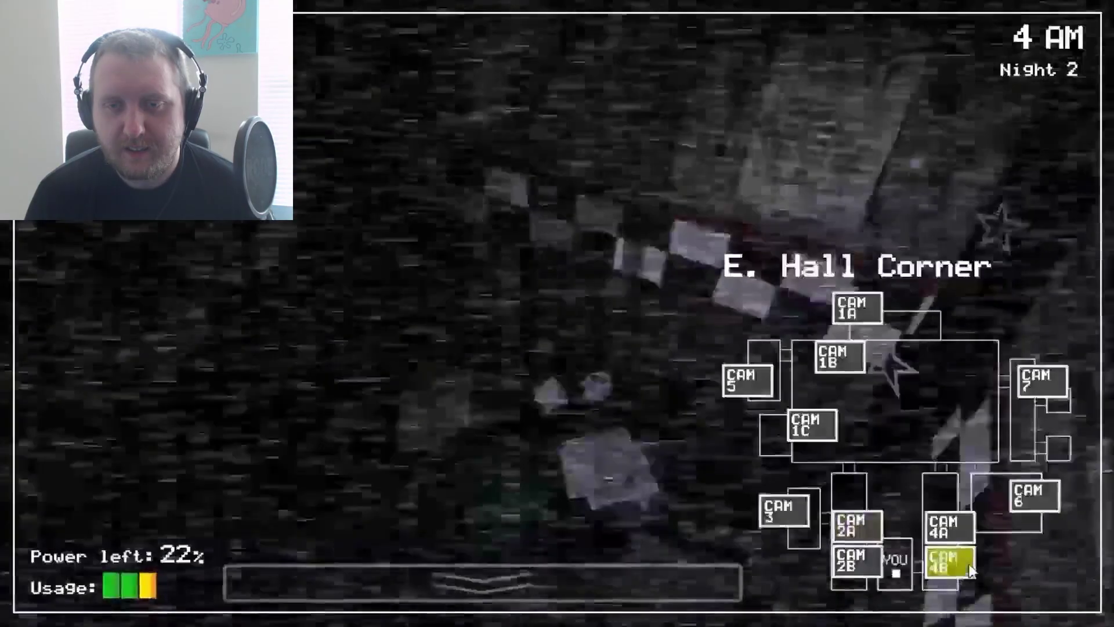
{"action": "left_click", "coordinate": [950, 525]}
{"action": "left_click", "coordinate": [803, 432]}
{"action": "left_click", "coordinate": [837, 362]}
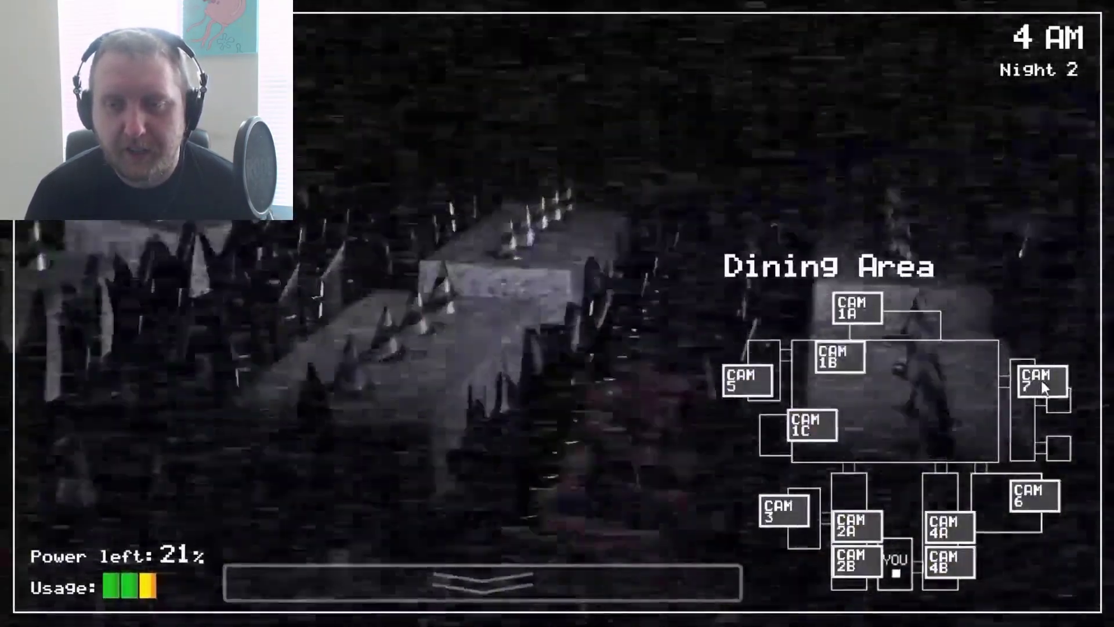
{"action": "left_click", "coordinate": [1041, 383]}
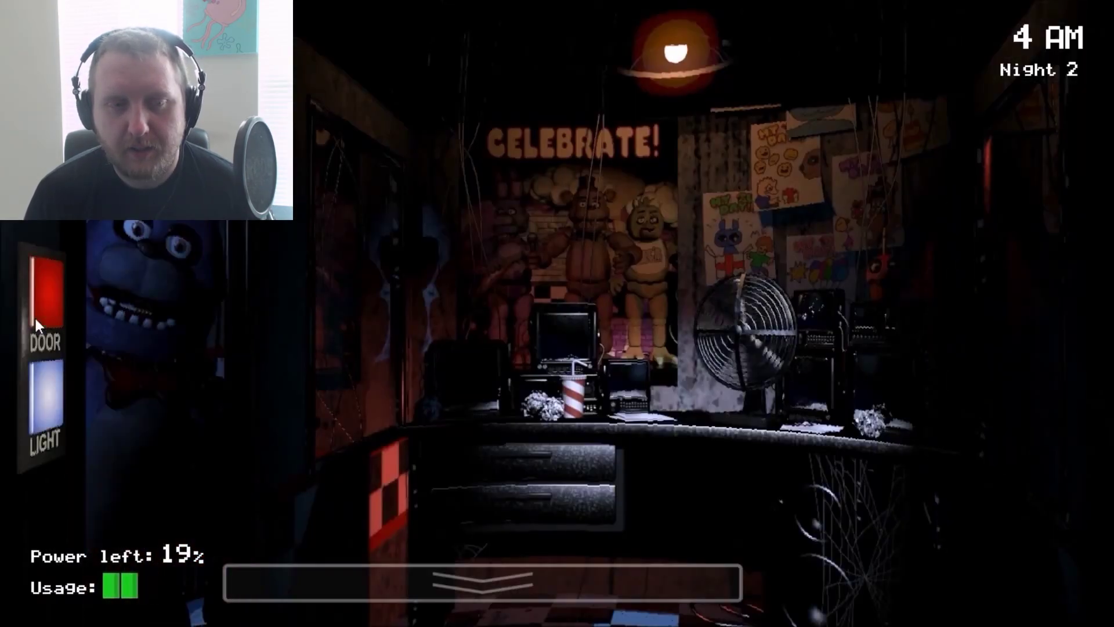
Shut the left door again, check the hall, Supply Closet and Pirate Cove cameras, then light the right hallway.
{"action": "left_click", "coordinate": [34, 316]}
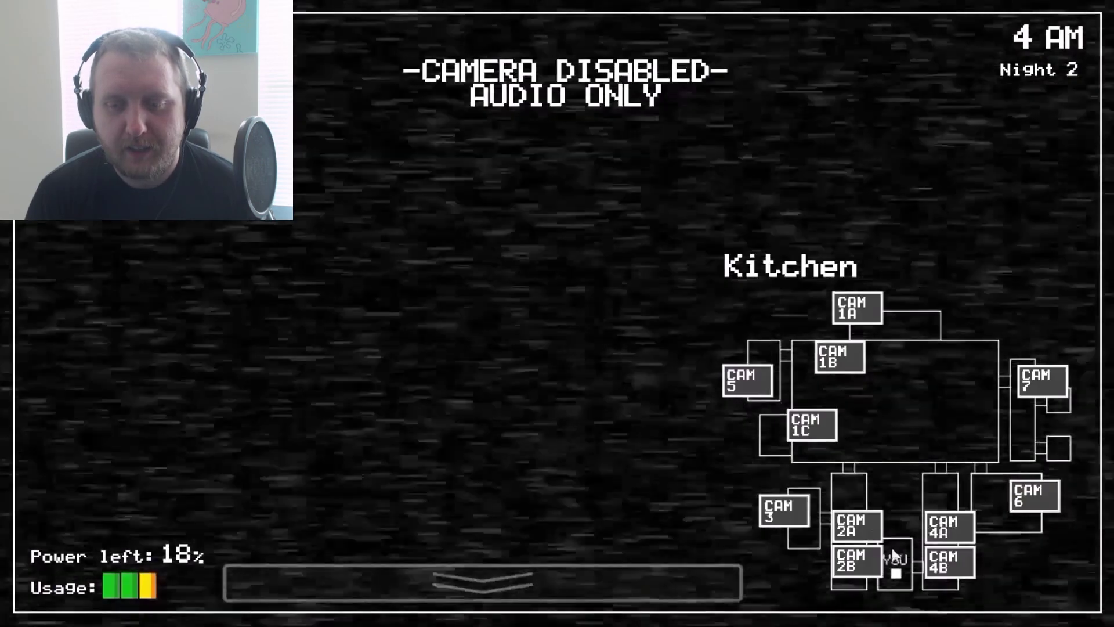
{"action": "left_click", "coordinate": [947, 562]}
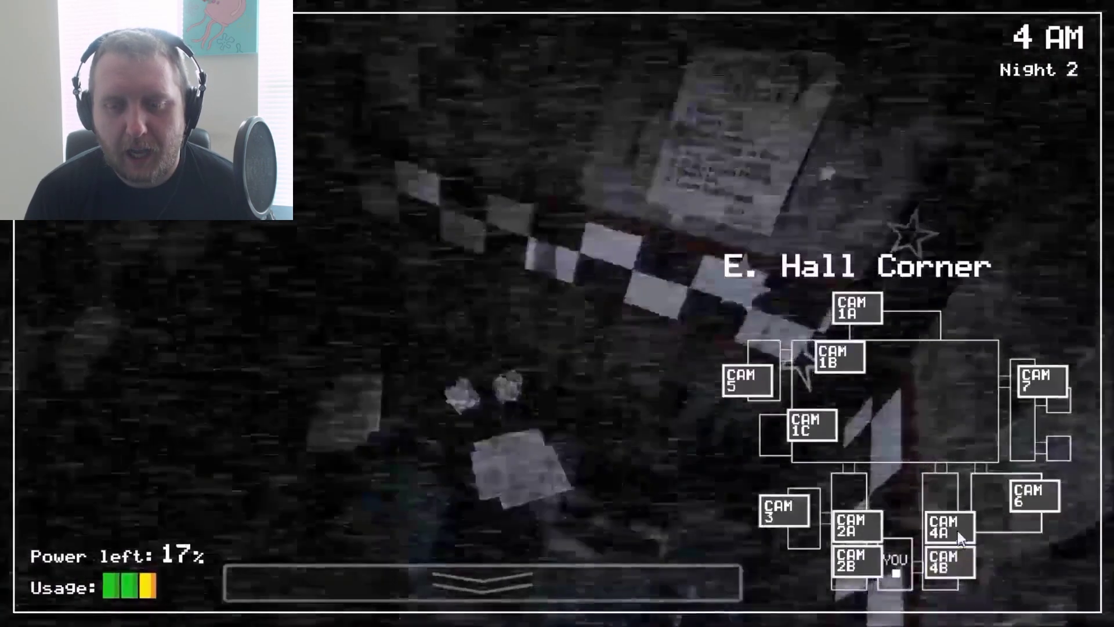
{"action": "left_click", "coordinate": [954, 527]}
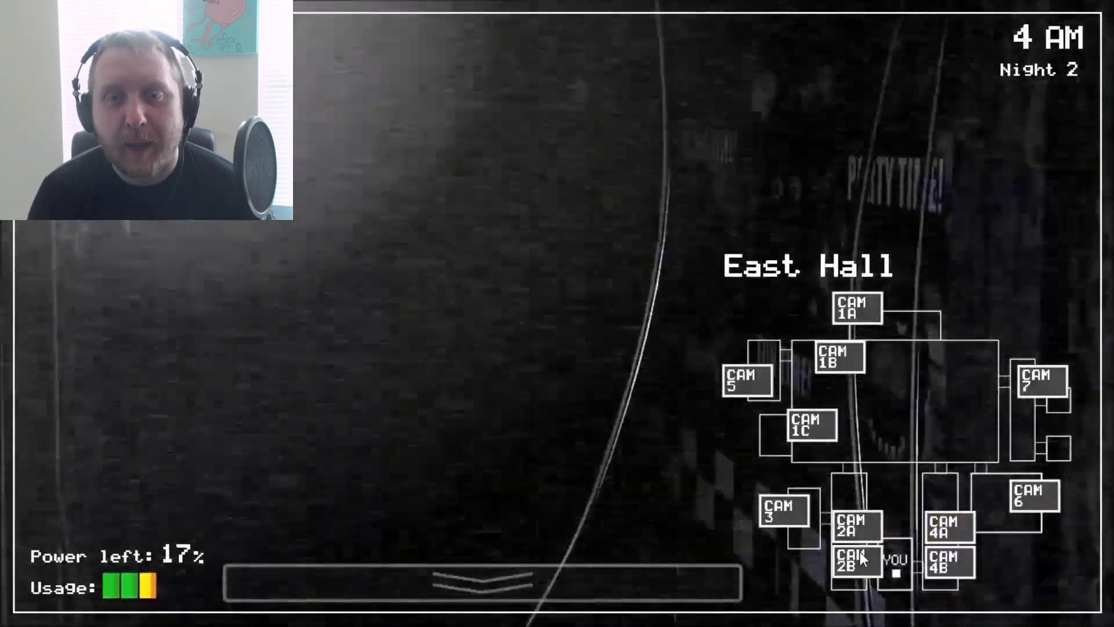
{"action": "left_click", "coordinate": [859, 551]}
{"action": "left_click", "coordinate": [861, 527]}
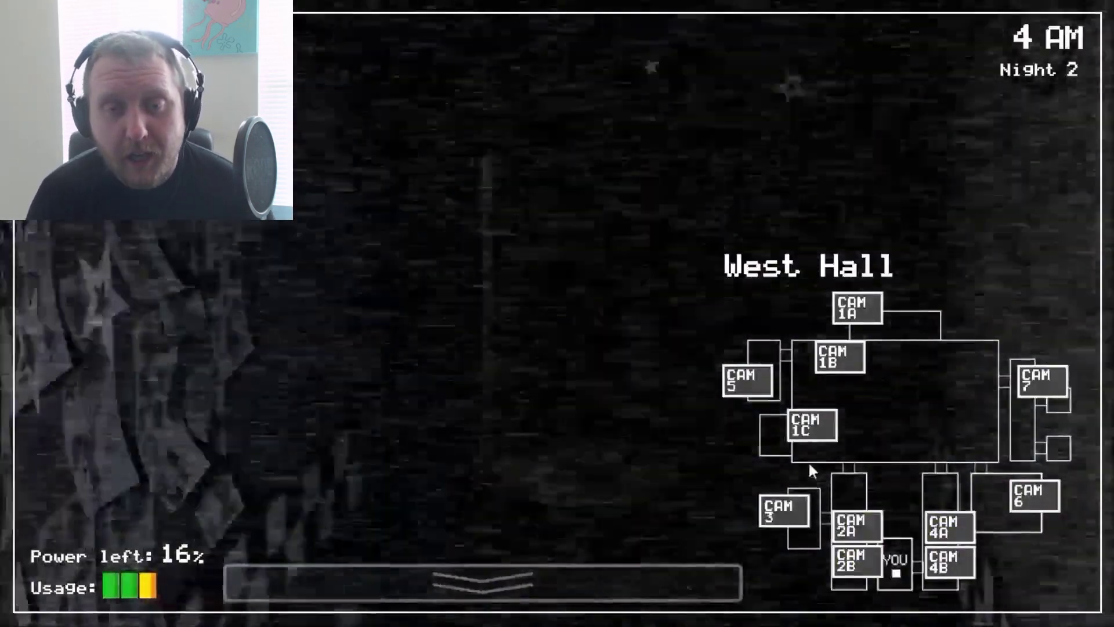
{"action": "left_click", "coordinate": [770, 510]}
{"action": "left_click", "coordinate": [810, 438]}
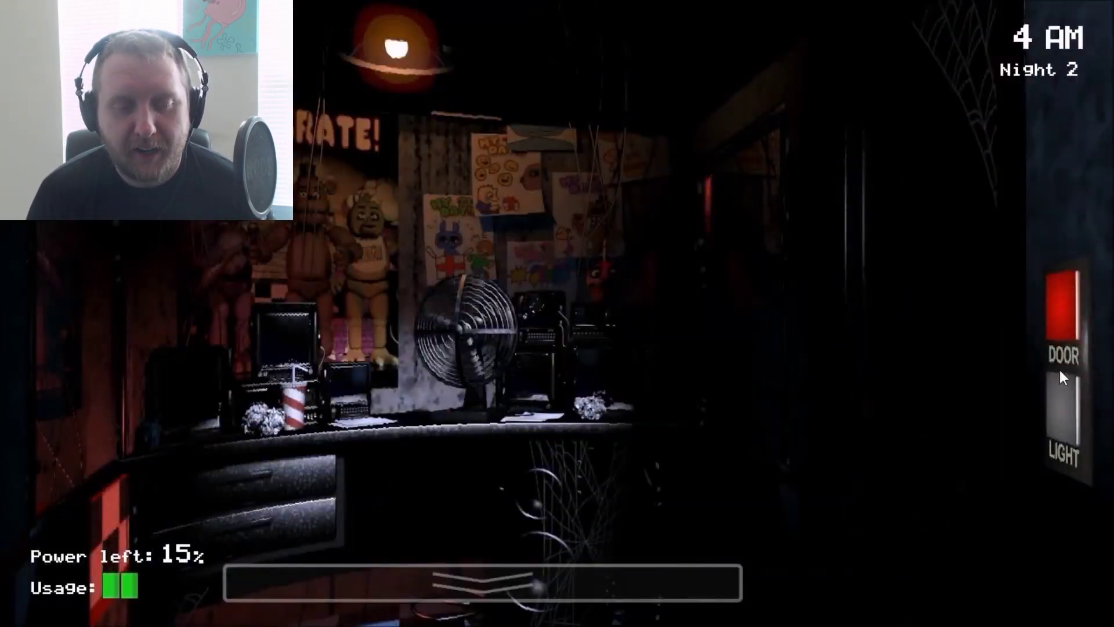
{"action": "left_click", "coordinate": [1064, 414]}
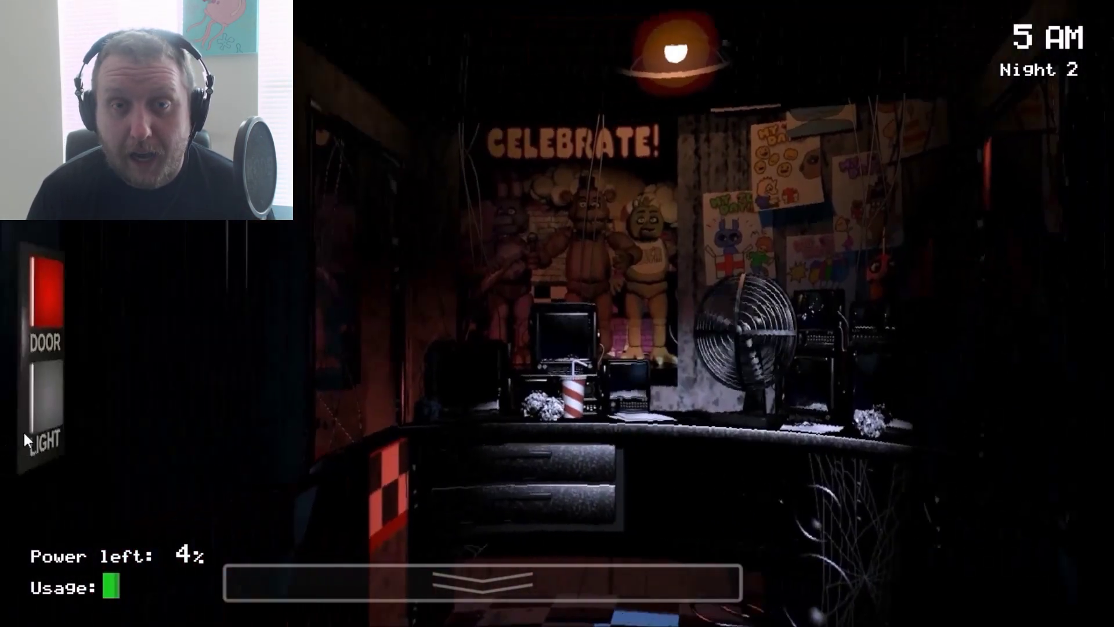
Light the left doorway and close the door on Bonnie twice, then switch off the left light.
{"action": "left_click", "coordinate": [57, 416]}
{"action": "left_click", "coordinate": [32, 311]}
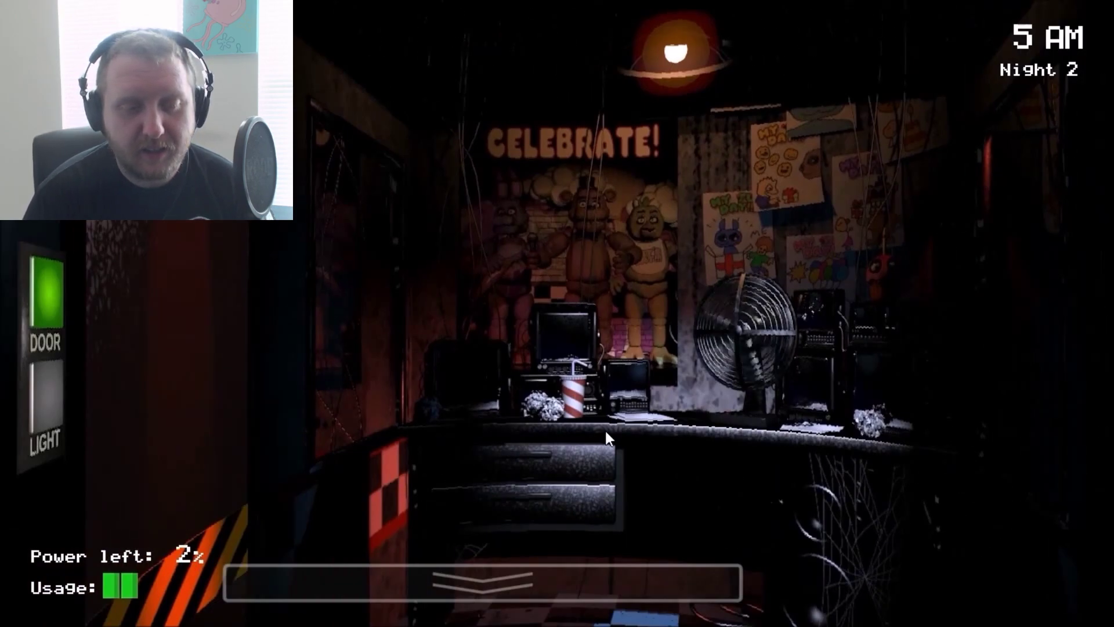
{"action": "left_click", "coordinate": [37, 382]}
{"action": "left_click", "coordinate": [45, 306]}
{"action": "left_click", "coordinate": [47, 387]}
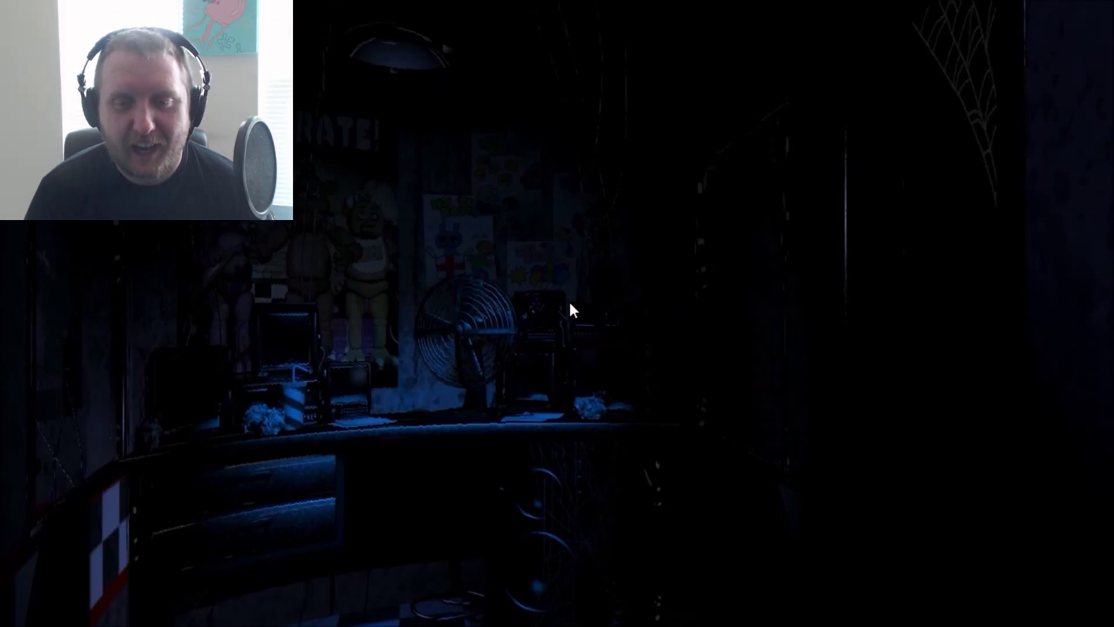
Sit through the dark office until Night 3 starts at 12 AM with 96% power.
{"action": "left_click", "coordinate": [170, 248]}
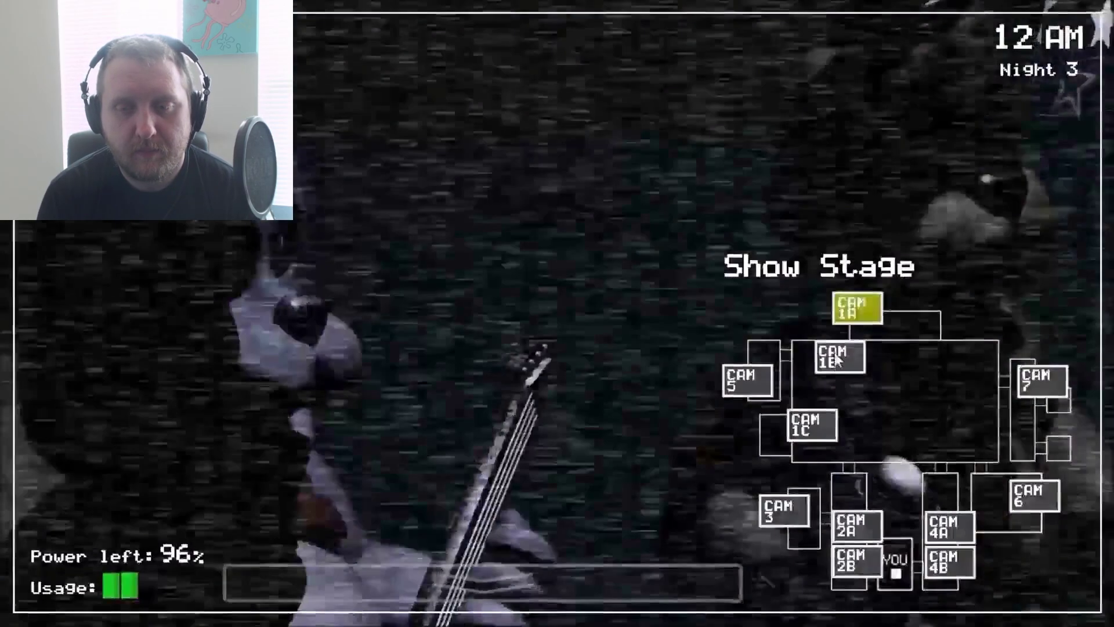
View Dining Area, Pirate Cove, Show Stage and Dining Area, then spot Freddy at E. Hall Corner.
{"action": "left_click", "coordinate": [836, 361]}
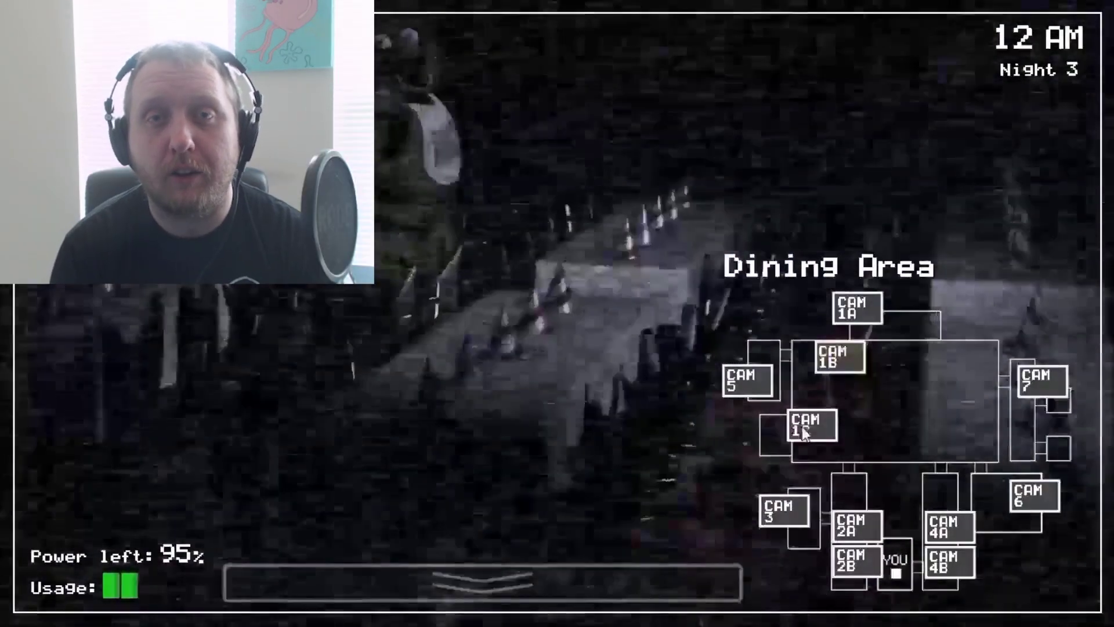
{"action": "left_click", "coordinate": [804, 431]}
{"action": "left_click", "coordinate": [875, 305]}
{"action": "left_click", "coordinate": [832, 360]}
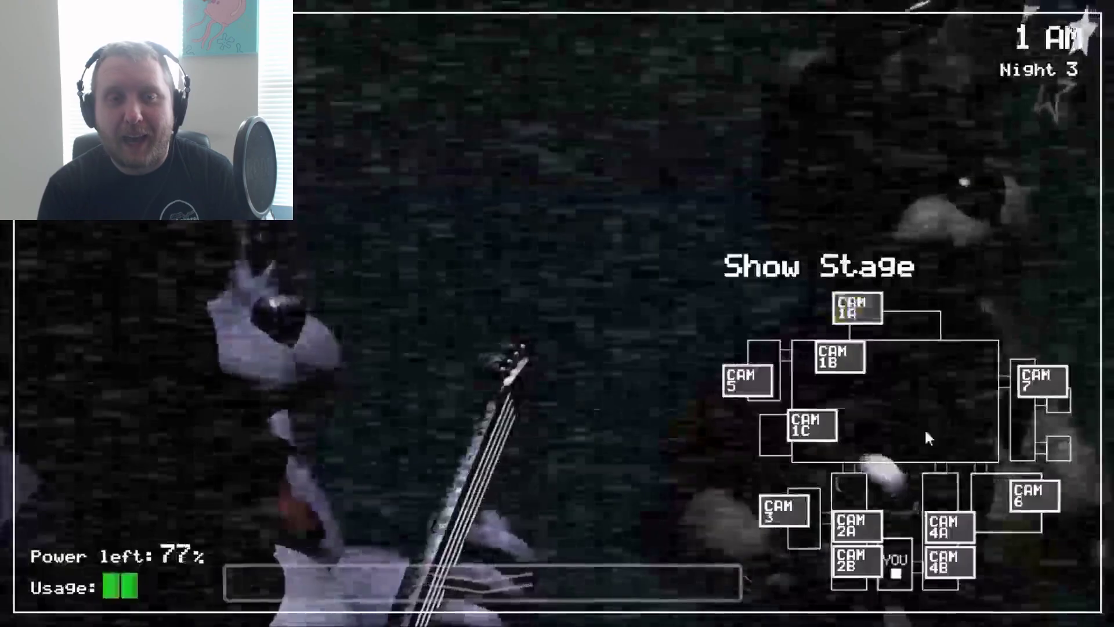
{"action": "left_click", "coordinate": [950, 552]}
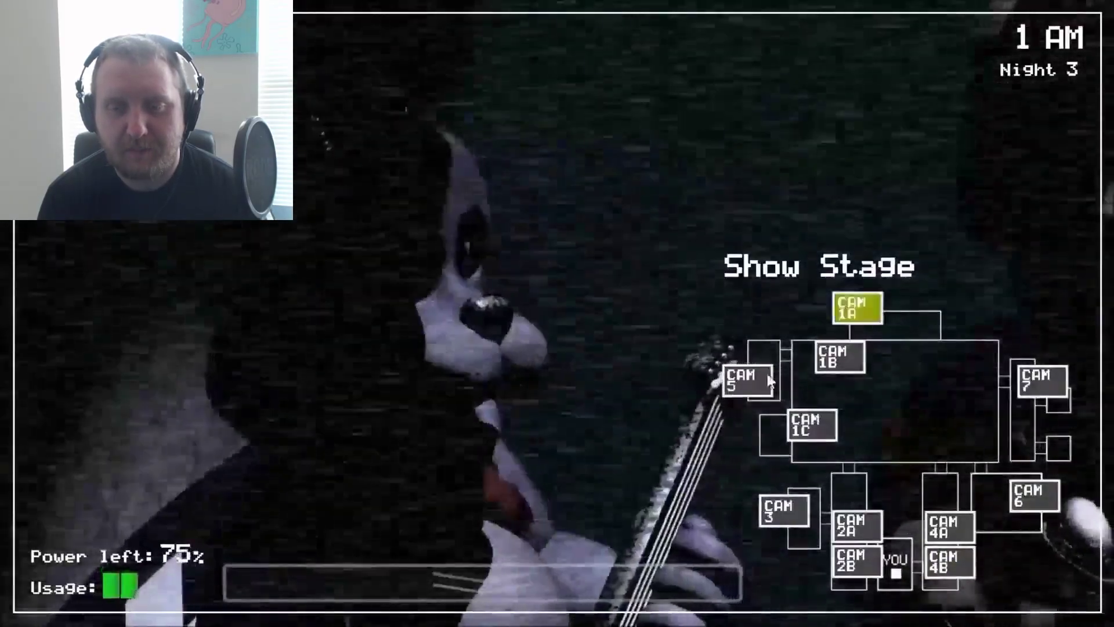
Check East Hall, Show Stage, Pirate Cove, Backstage and Dining Area, ending on Show Stage.
{"action": "left_click", "coordinate": [950, 526]}
{"action": "left_click", "coordinate": [843, 309]}
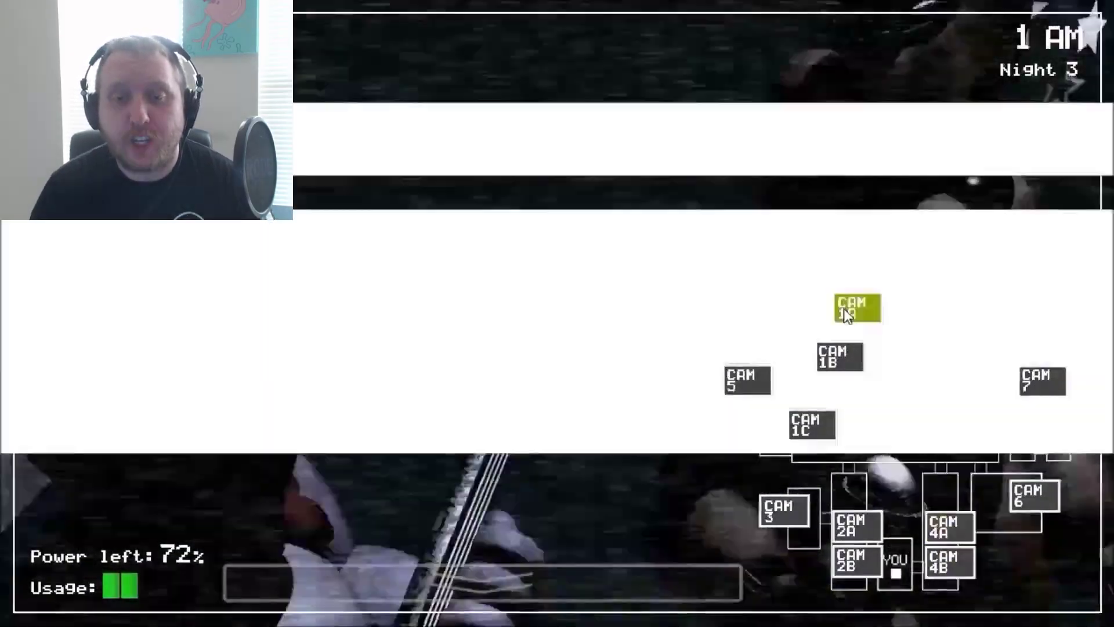
{"action": "left_click", "coordinate": [949, 525]}
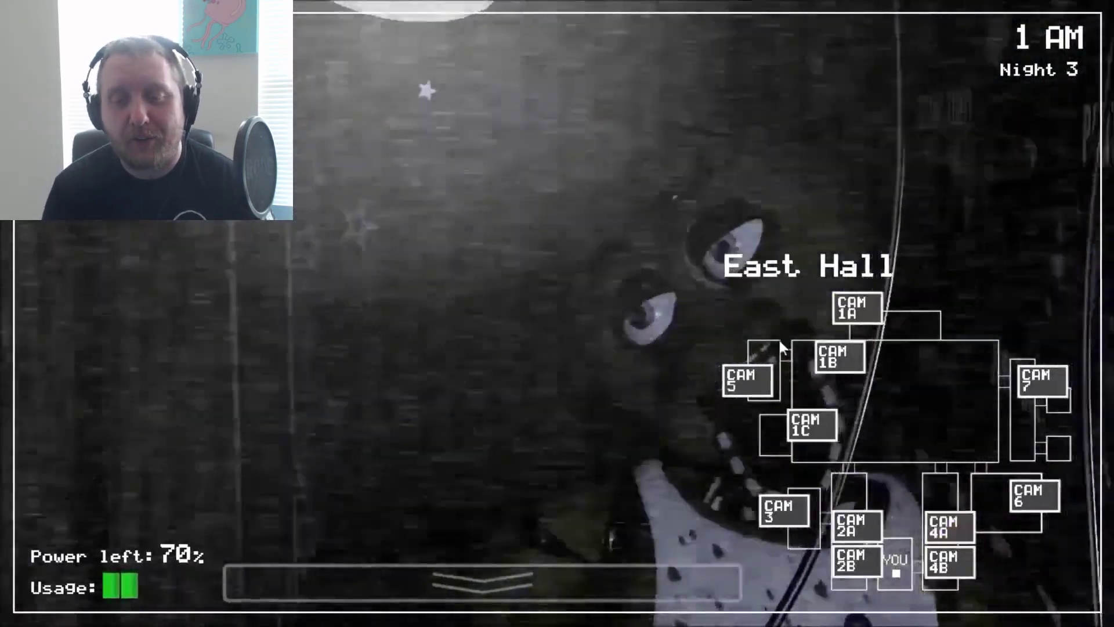
{"action": "left_click", "coordinate": [810, 425]}
{"action": "left_click", "coordinate": [746, 383]}
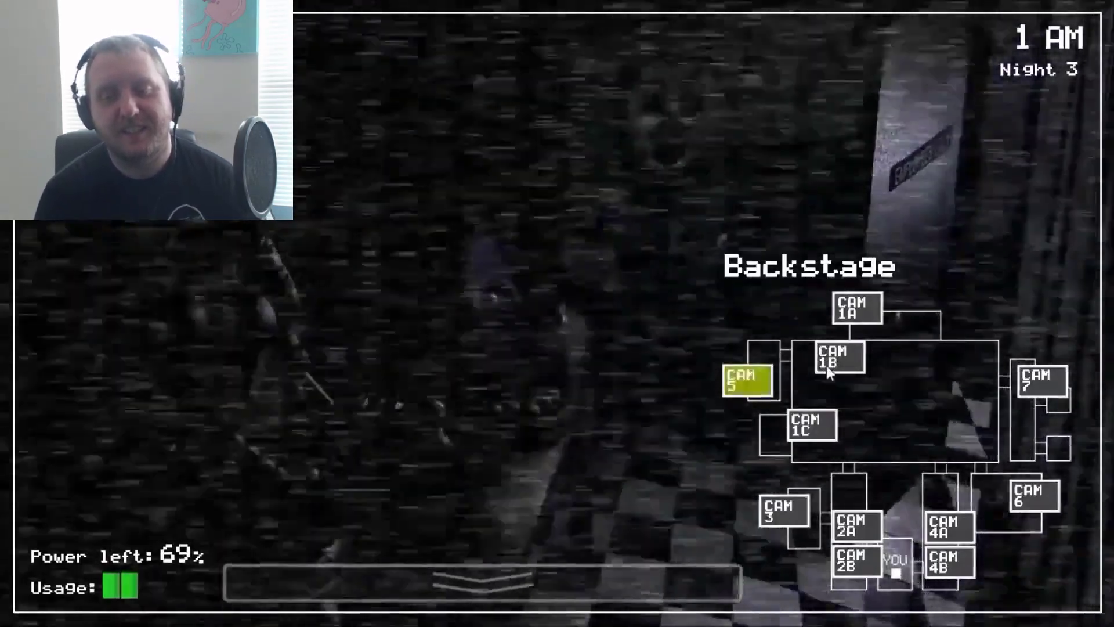
{"action": "left_click", "coordinate": [829, 361]}
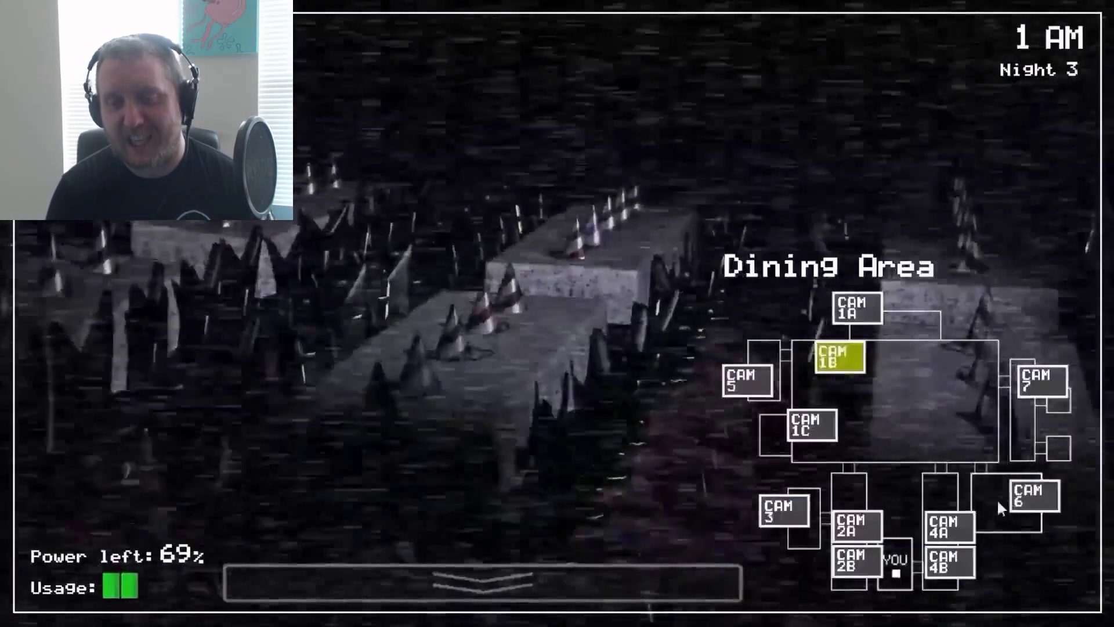
{"action": "left_click", "coordinate": [846, 309]}
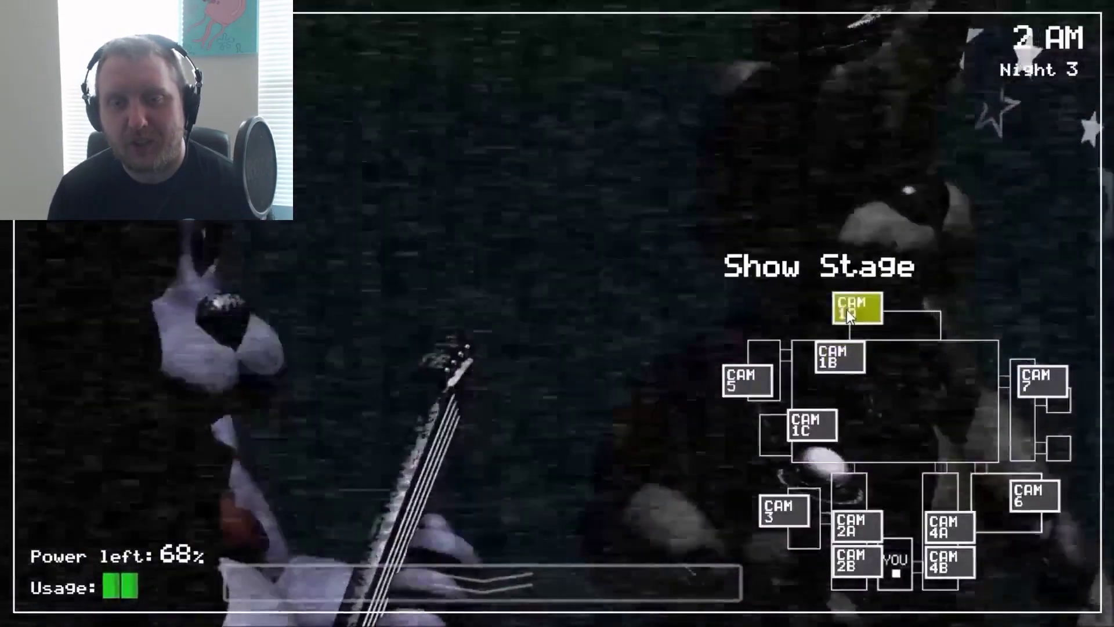
Check East Hall, E. Hall Corner, Kitchen, Restrooms, Show Stage and Pirate Cove, then light the right hall.
{"action": "left_click", "coordinate": [936, 523]}
{"action": "left_click", "coordinate": [947, 562]}
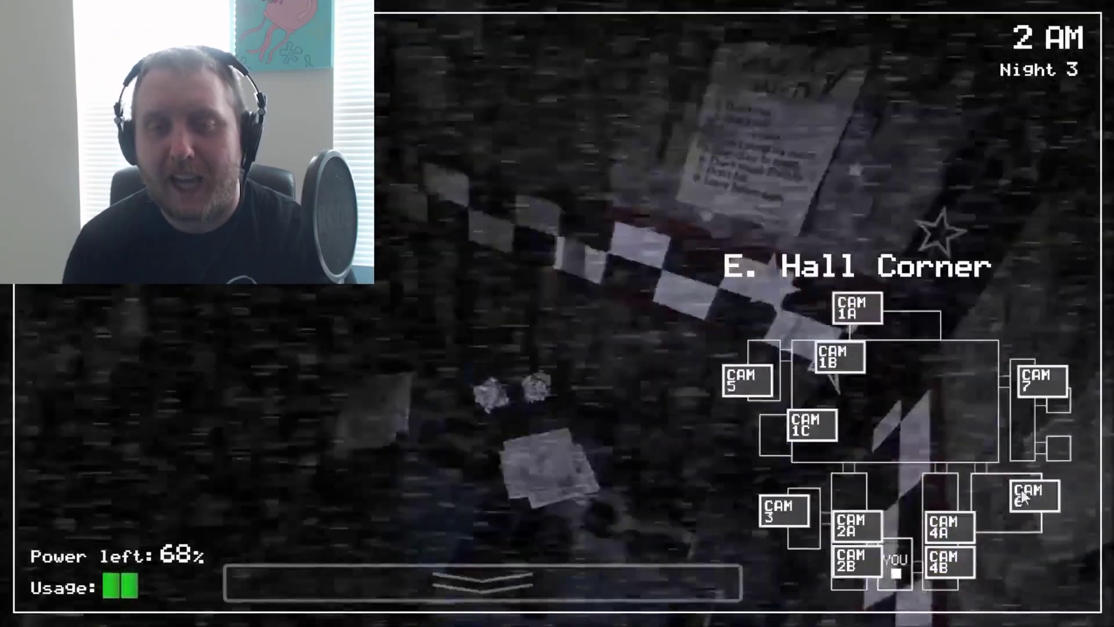
{"action": "left_click", "coordinate": [1024, 493]}
{"action": "left_click", "coordinate": [1052, 380]}
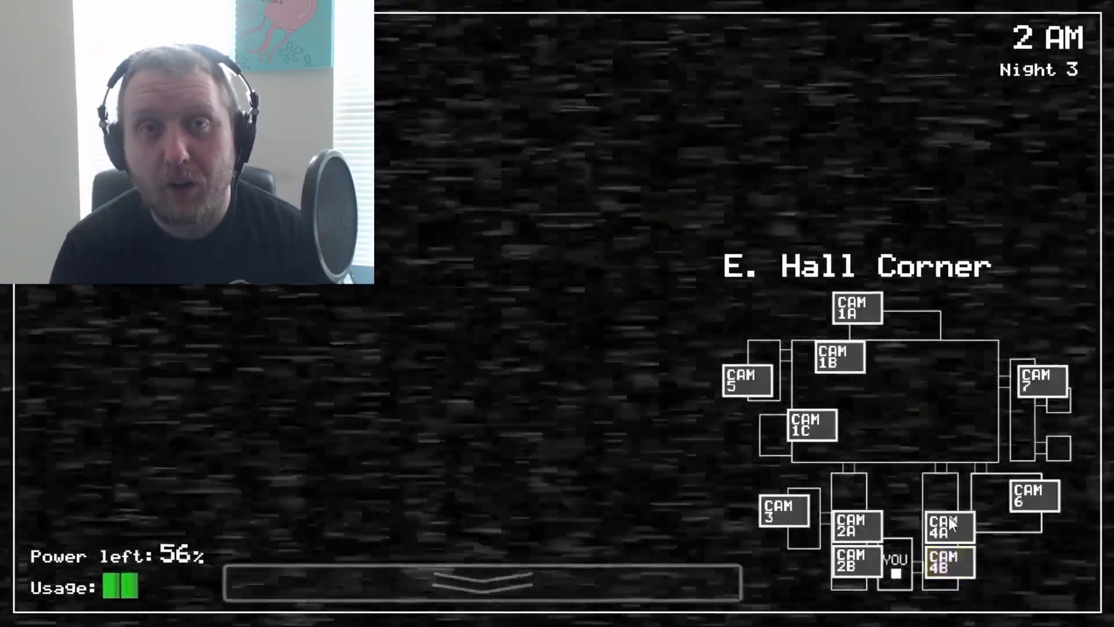
{"action": "left_click", "coordinate": [953, 520]}
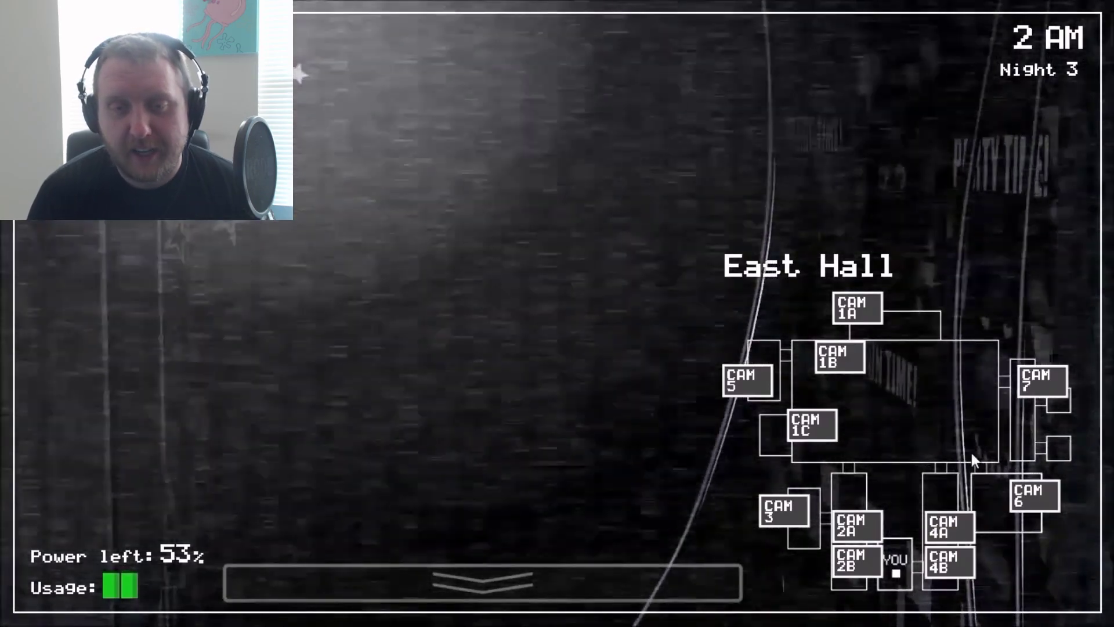
{"action": "left_click", "coordinate": [945, 566]}
{"action": "left_click", "coordinate": [857, 309]}
{"action": "left_click", "coordinate": [823, 423]}
{"action": "left_click", "coordinate": [1072, 432]}
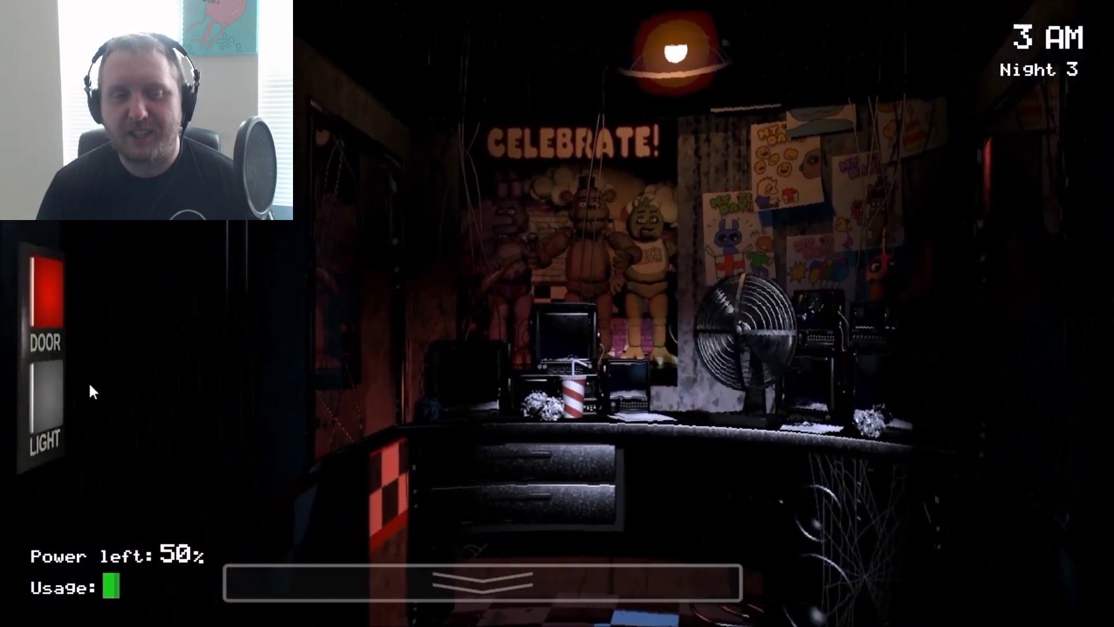
Light the left doorway, then check the East Hall Corner camera just before Chica attacks.
{"action": "left_click", "coordinate": [44, 397]}
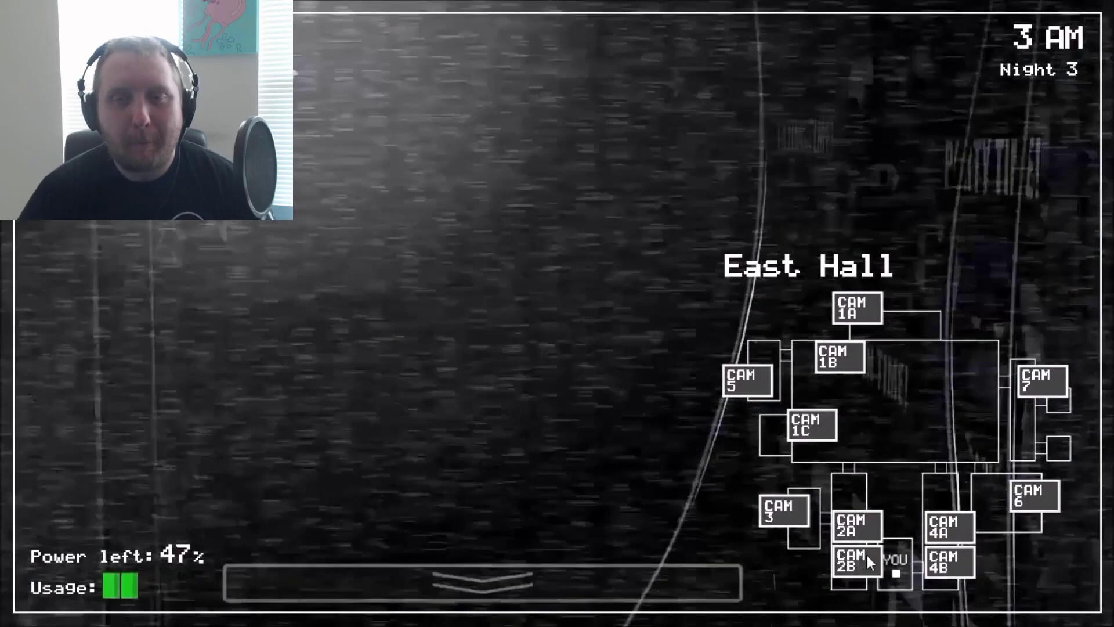
{"action": "left_click", "coordinate": [943, 565]}
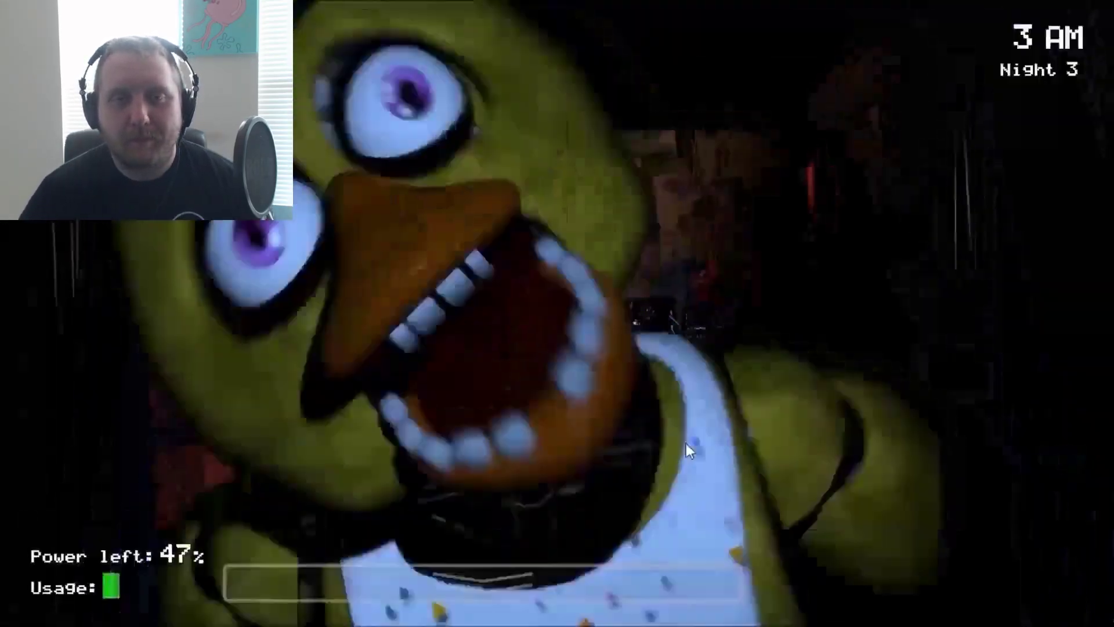